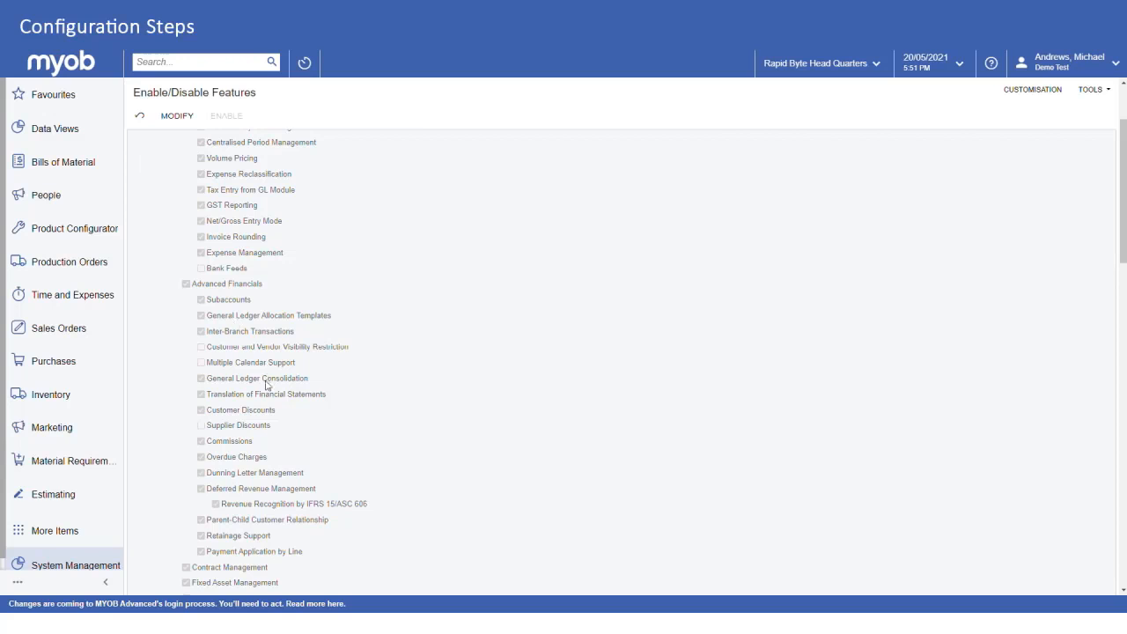
Review the features list through Inventory and Order Management, Projects and Manufacturing, including Advanced Planning and Scheduling.
scroll(243, 342, "down", 3)
scroll(243, 341, "down", 5)
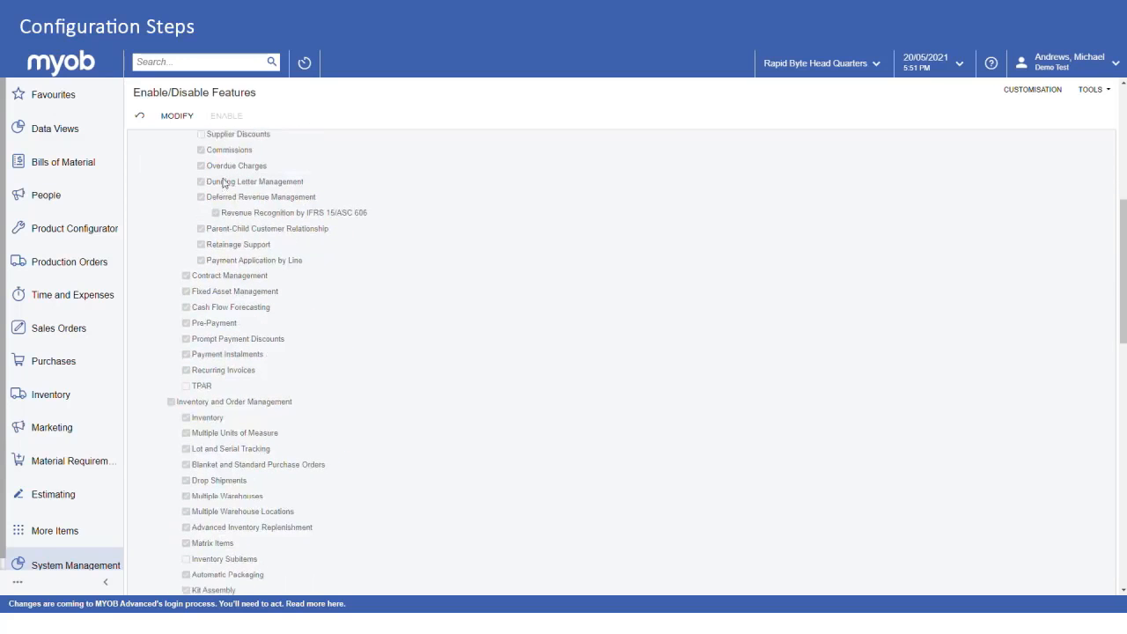
scroll(240, 384, "down", 12)
scroll(238, 385, "down", 9)
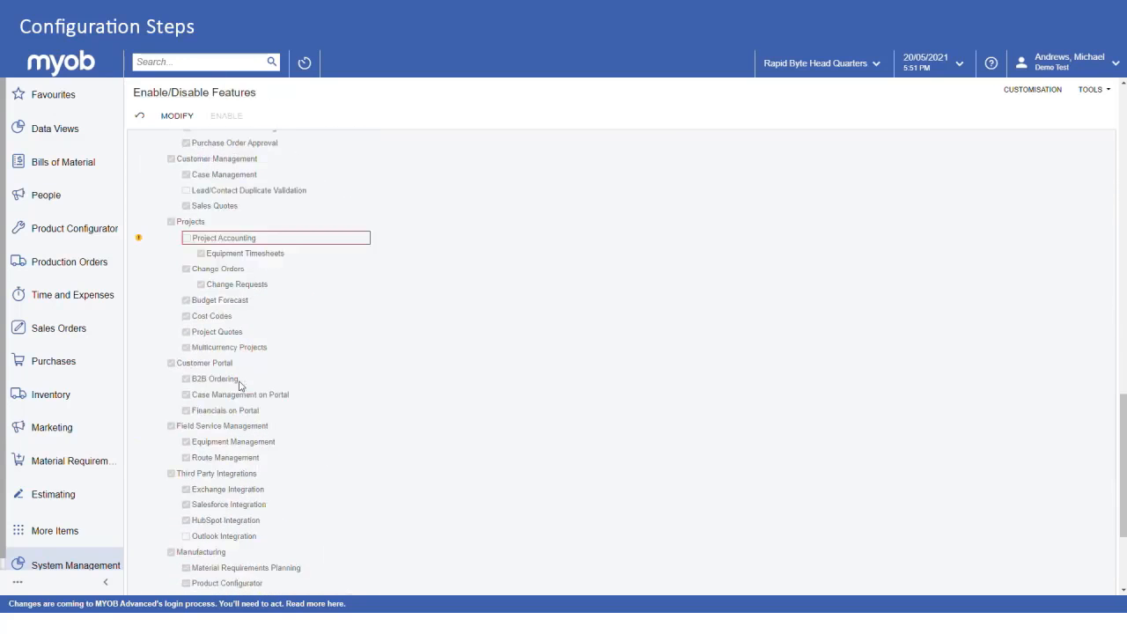
scroll(241, 383, "down", 5)
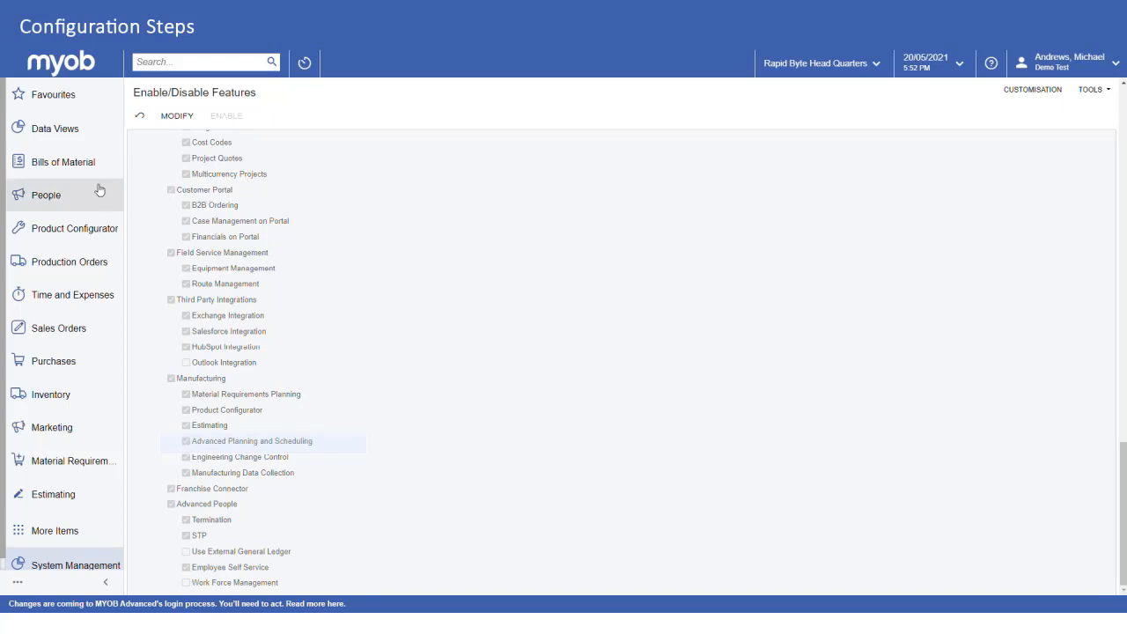
Open the CT production order type and examine the choices for its Function setting.
left_click(86, 262)
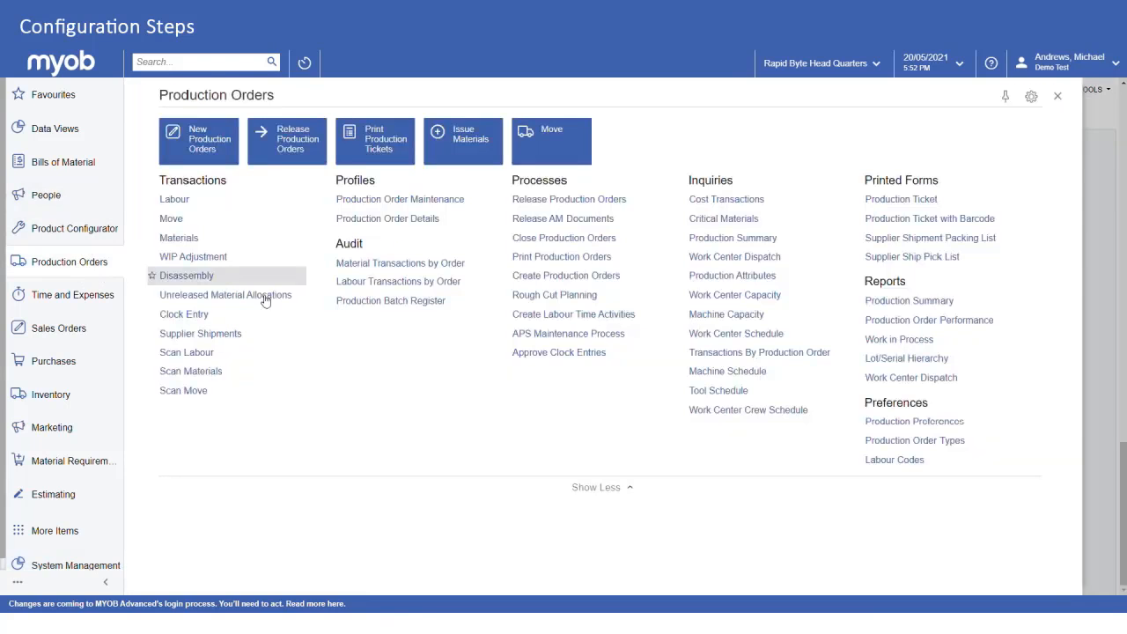
left_click(878, 446)
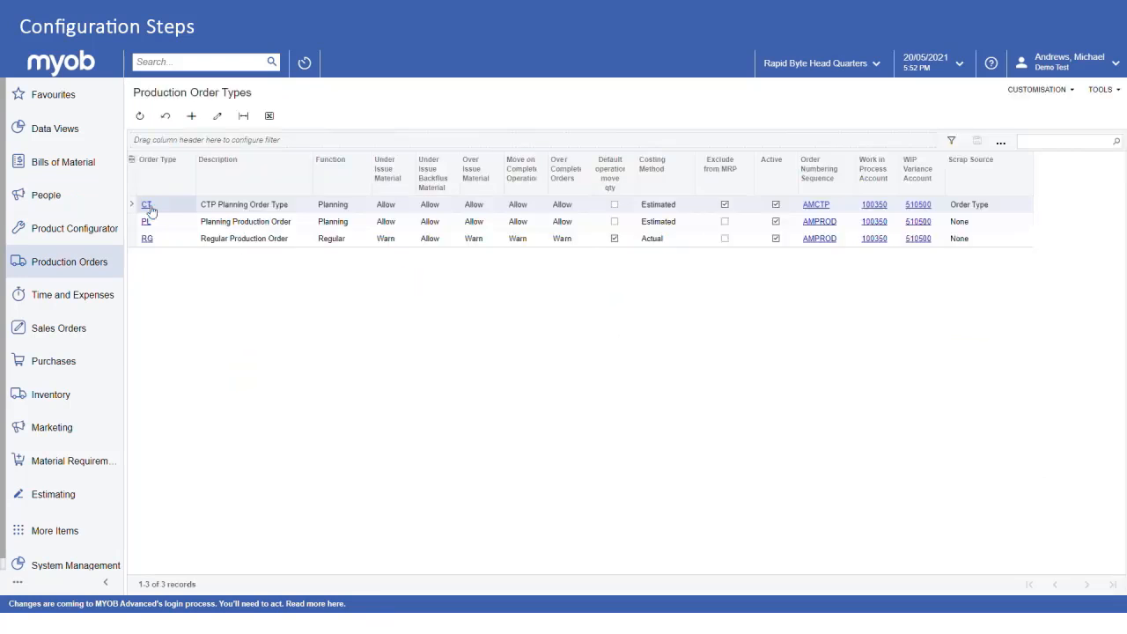
left_click(147, 205)
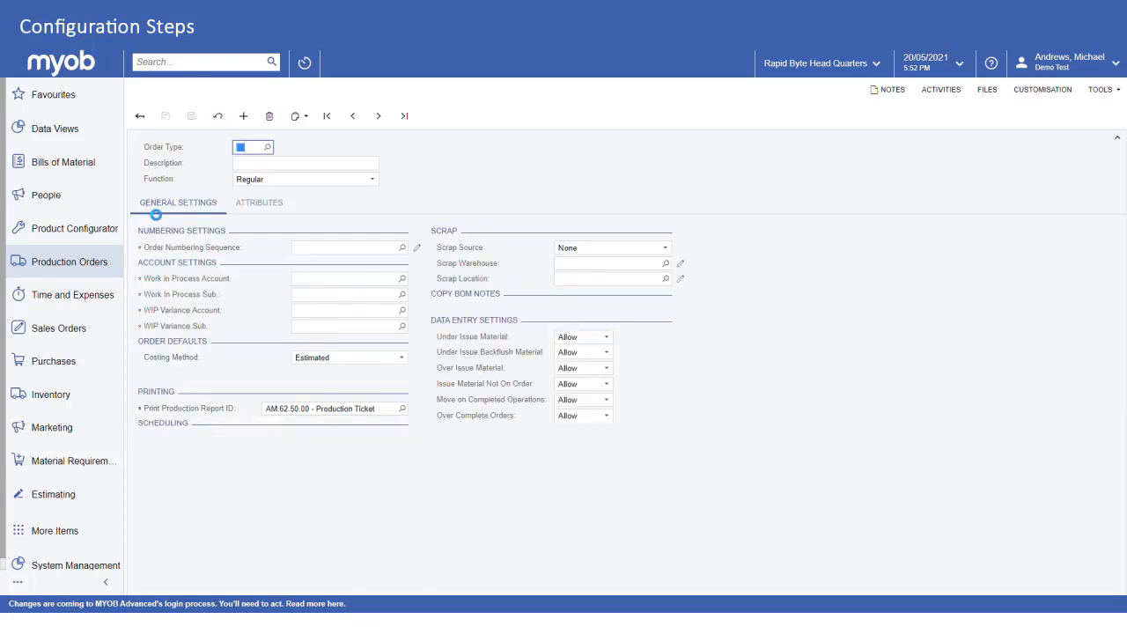
left_click(283, 180)
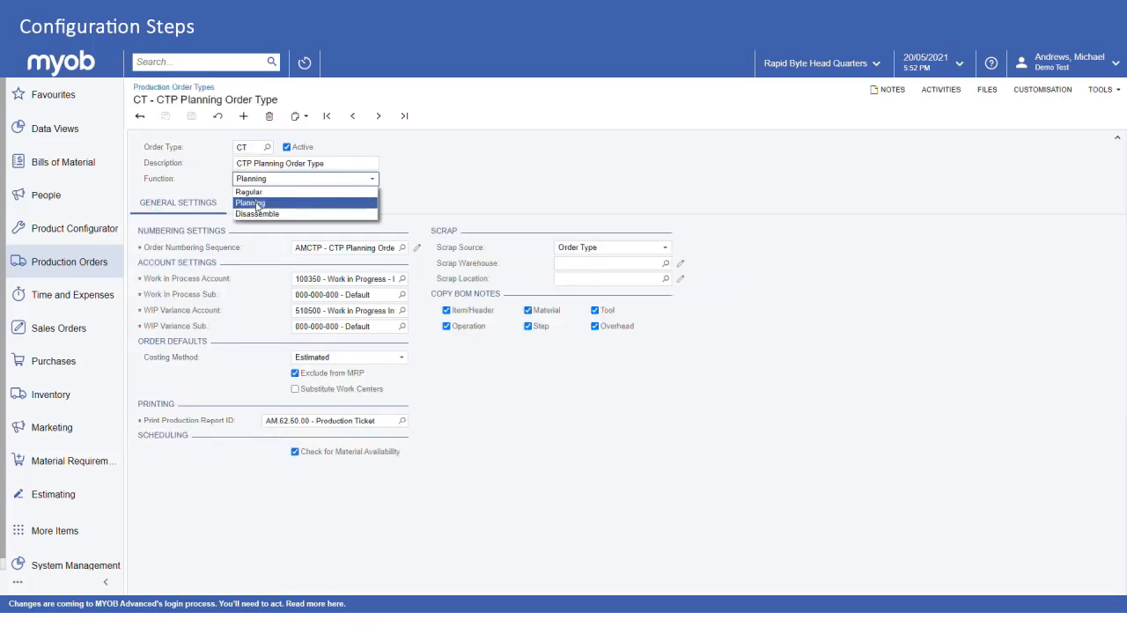
left_click(439, 193)
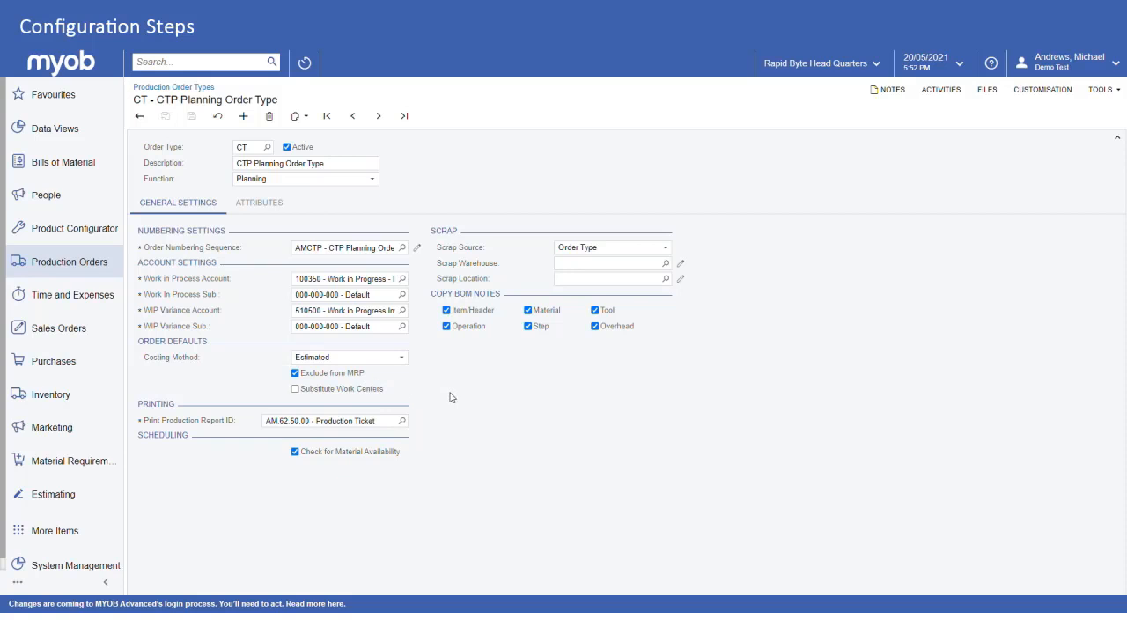
Check the order types available for Capable to Promise Order Type in the Production Preferences.
left_click(97, 263)
left_click(910, 422)
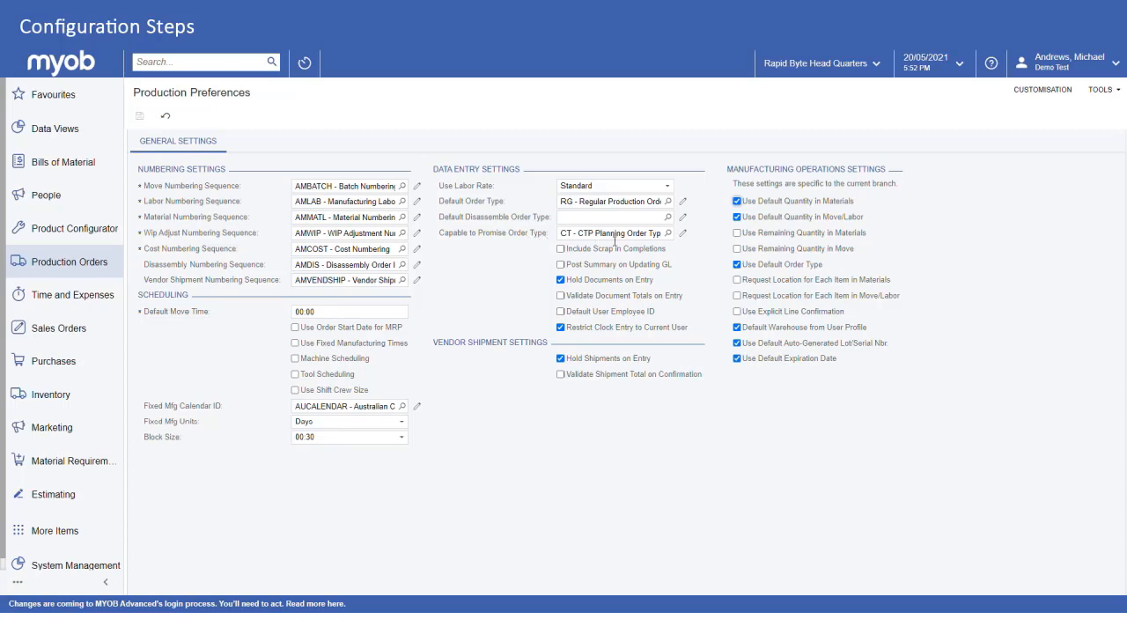
left_click(669, 234)
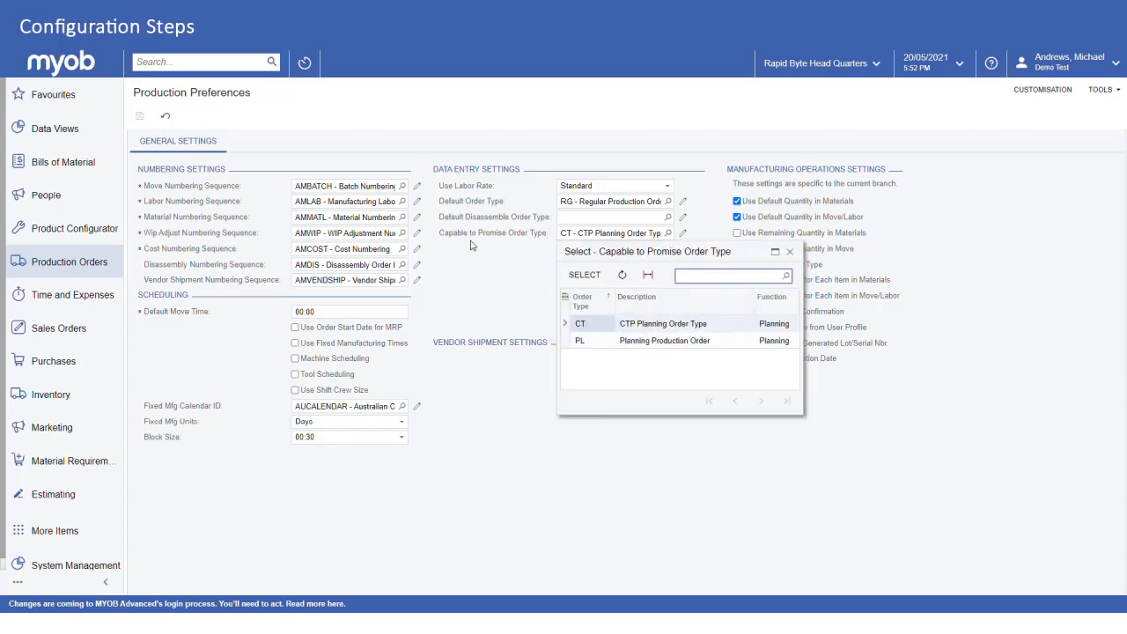
left_click(790, 253)
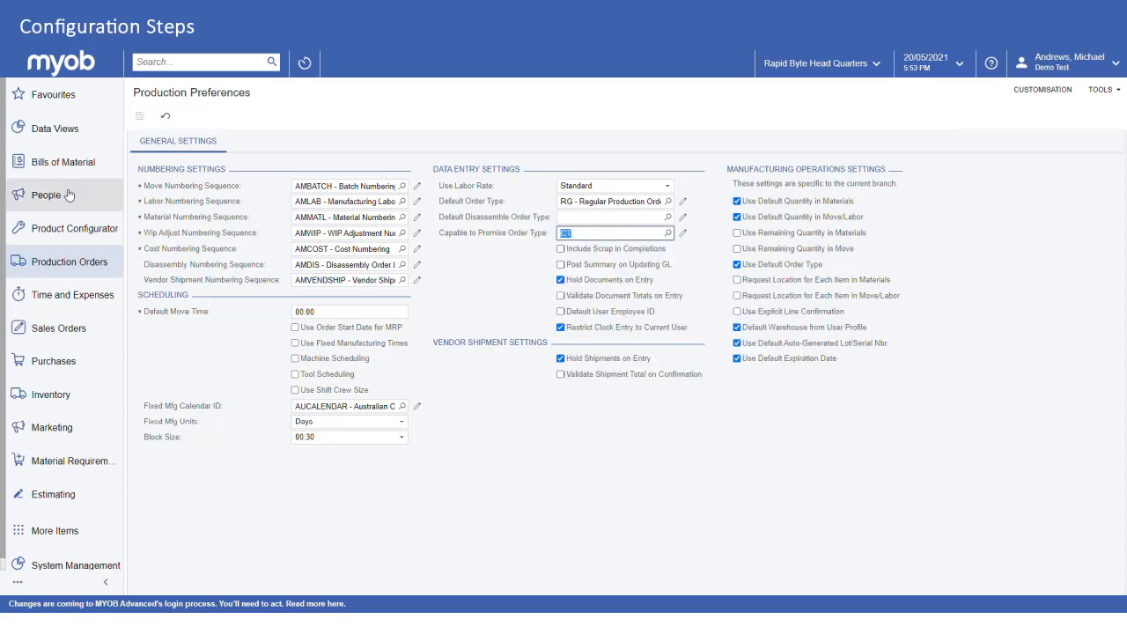
Open stock item BCYCLE1 and examine its manufacturing settings.
left_click(71, 394)
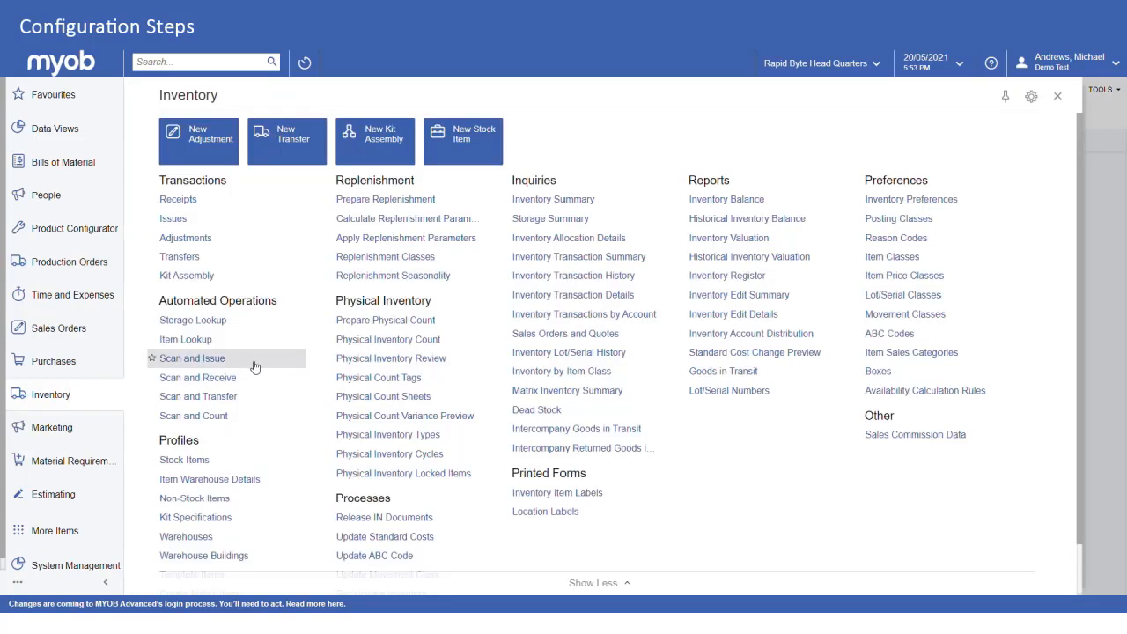
left_click(188, 459)
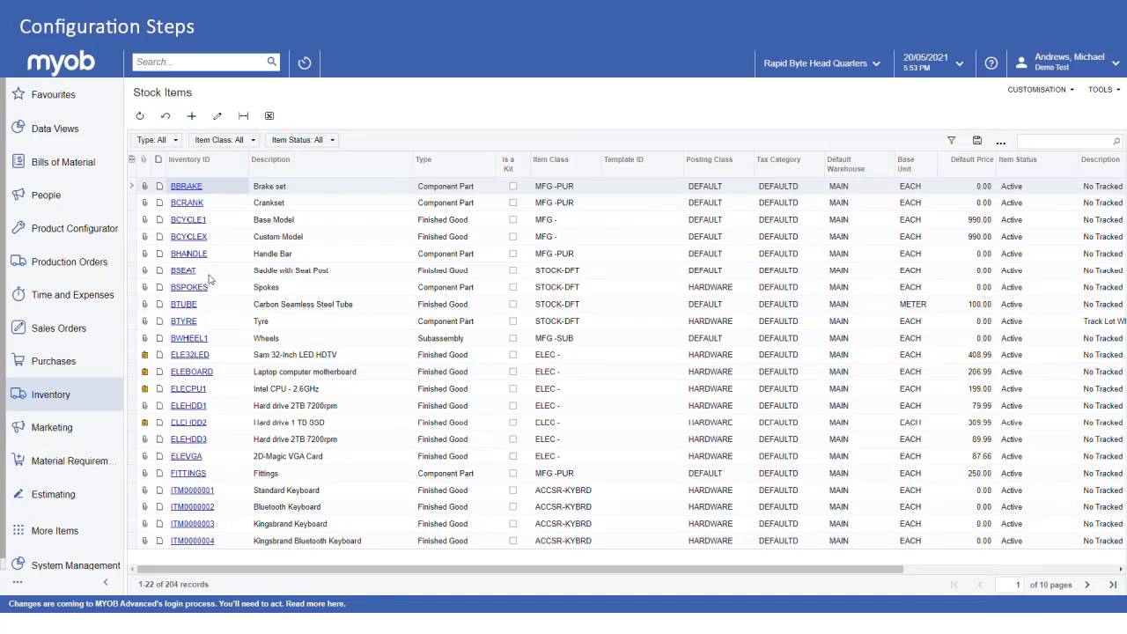
left_click(195, 222)
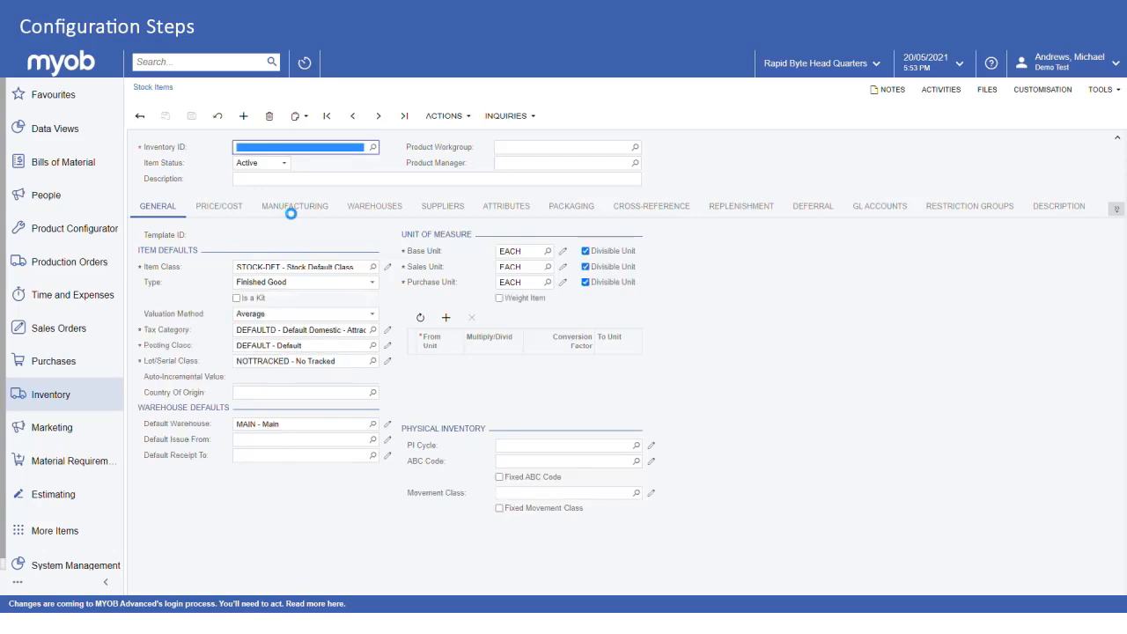
left_click(288, 209)
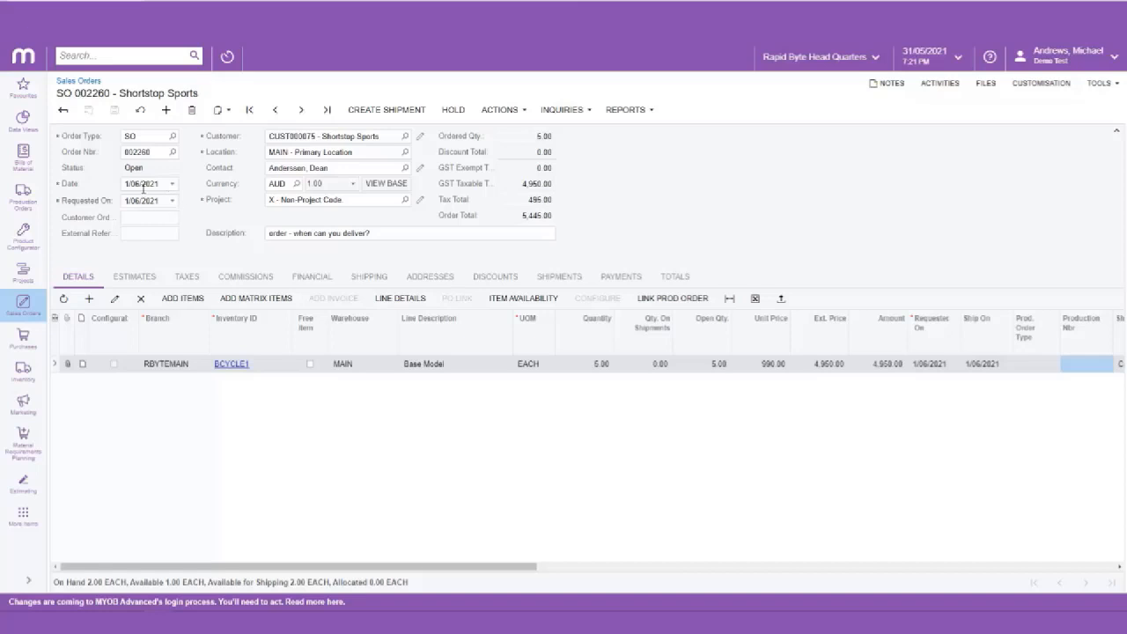
Run Process CTP on all lines of the open Shortstop Sports sales order.
left_click(497, 113)
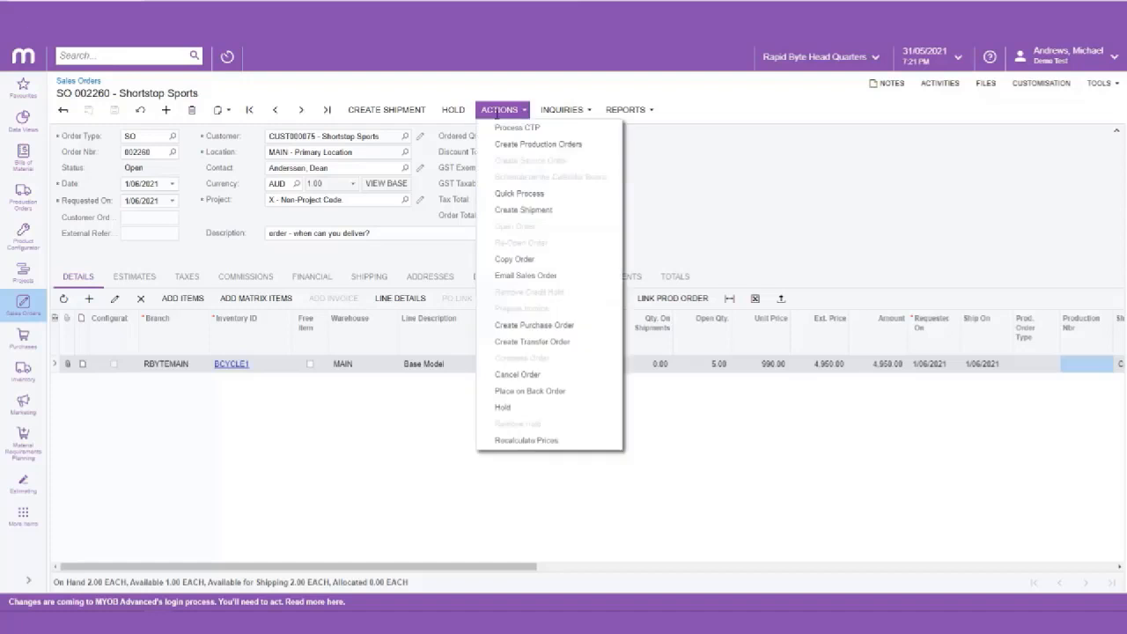
left_click(504, 132)
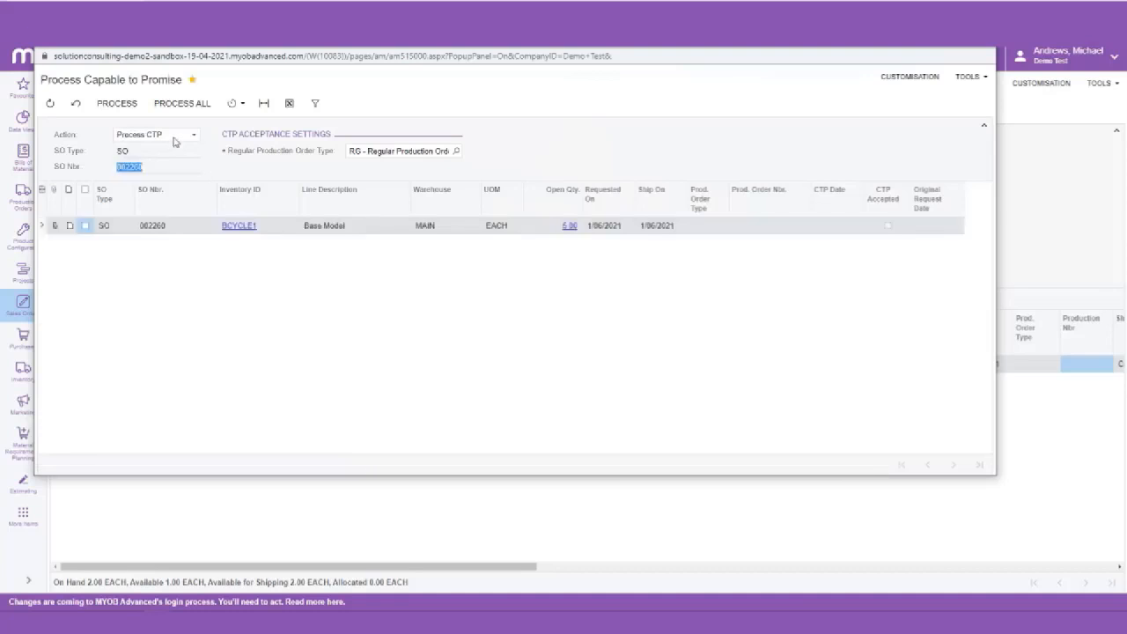
left_click(182, 105)
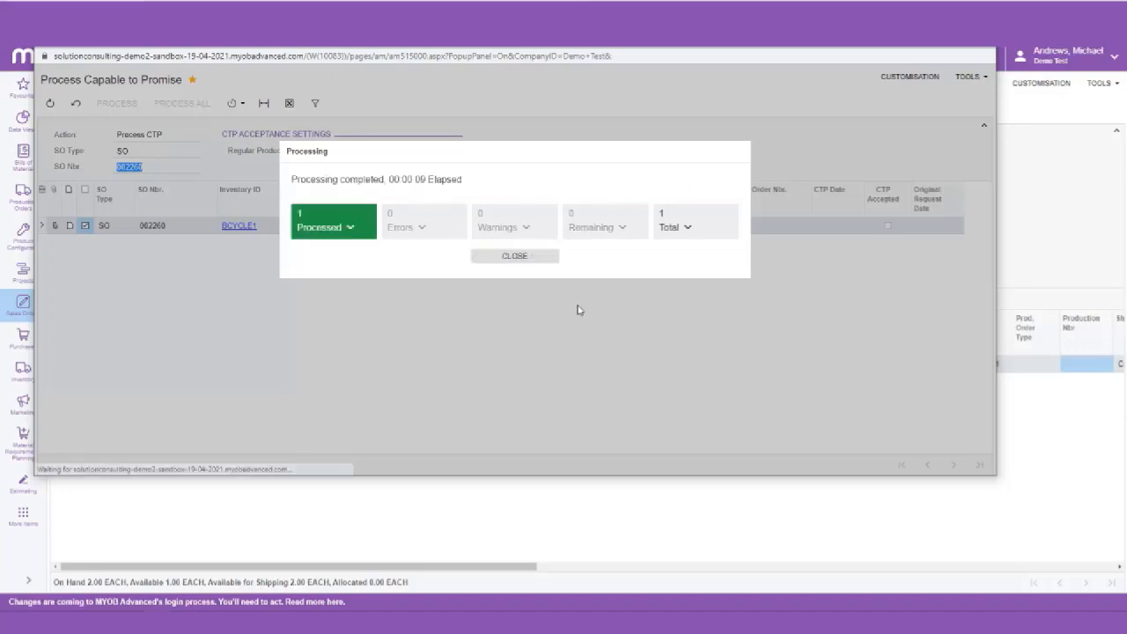
left_click(515, 257)
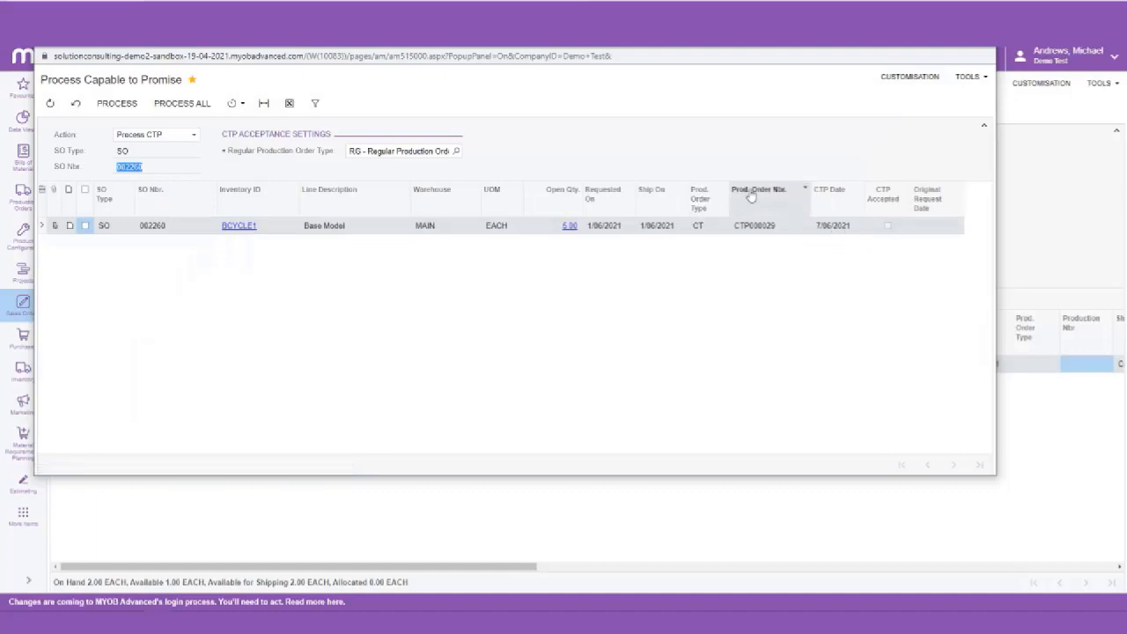
Examine the available processing actions and the quantity available details for the BCYCLE1 line.
left_click(177, 134)
left_click(218, 161)
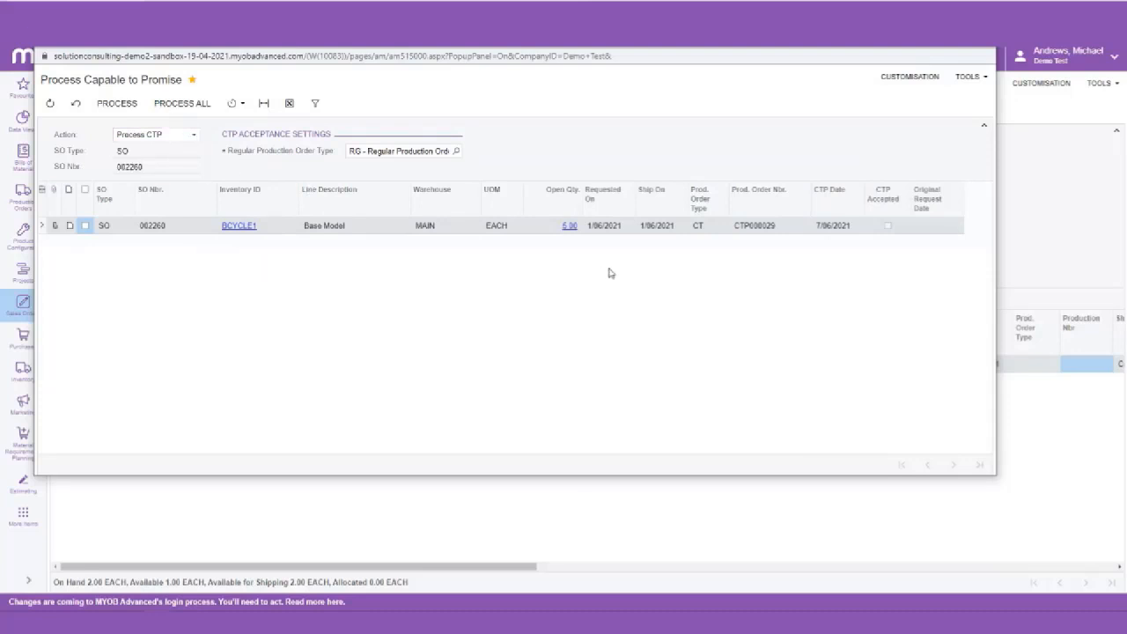
left_click(569, 226)
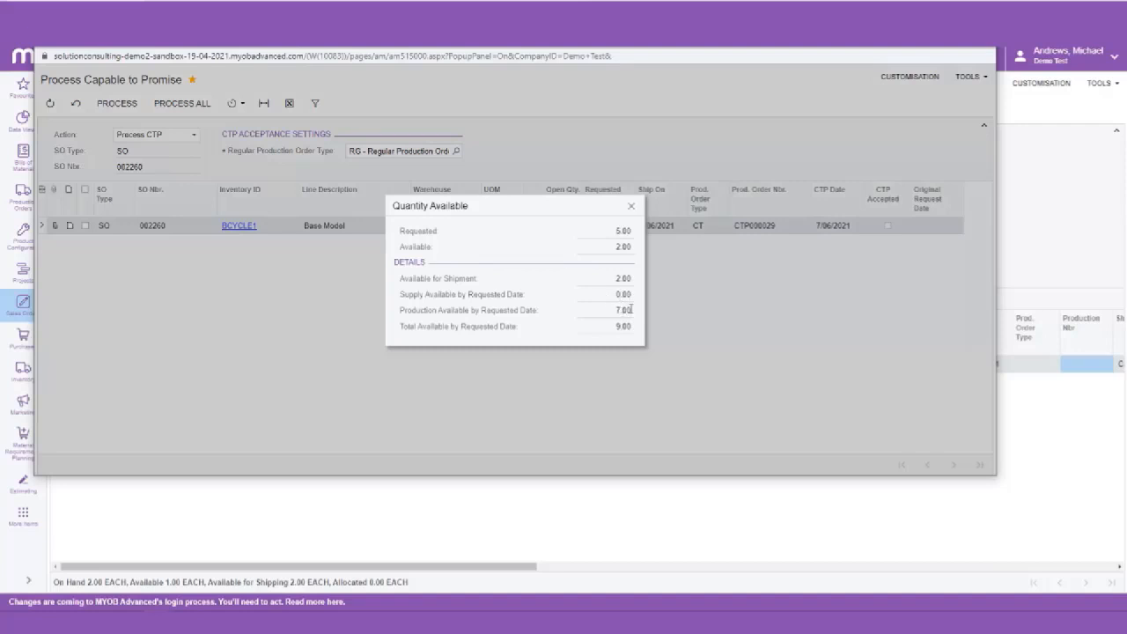
left_click(630, 207)
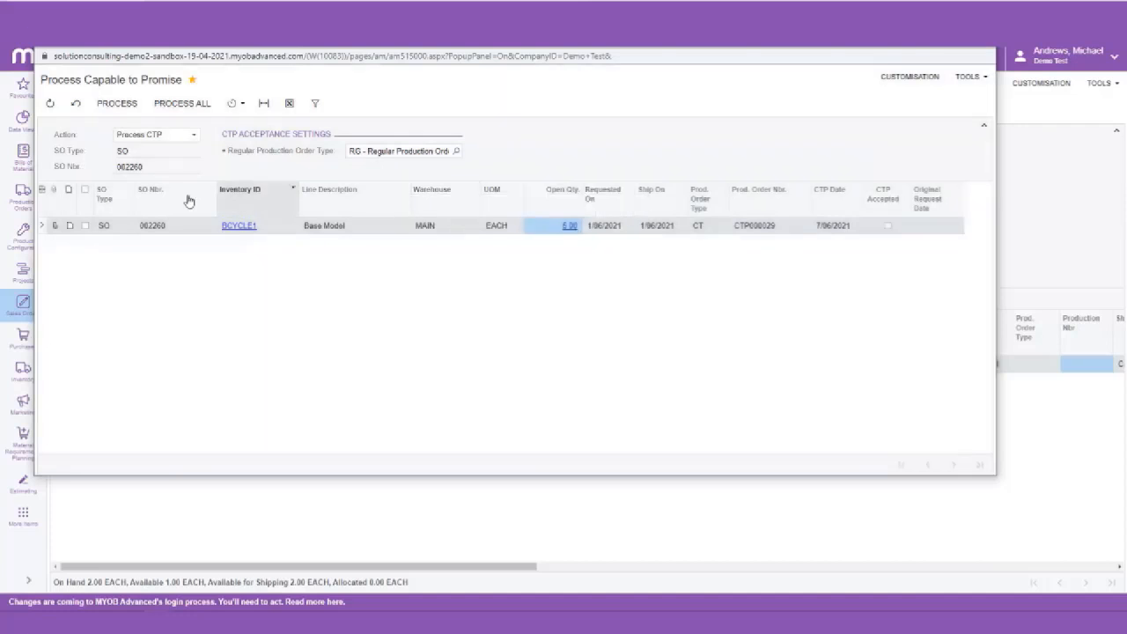
Process the BCYCLE1 line with the Accept action and return to the sales order.
left_click(139, 139)
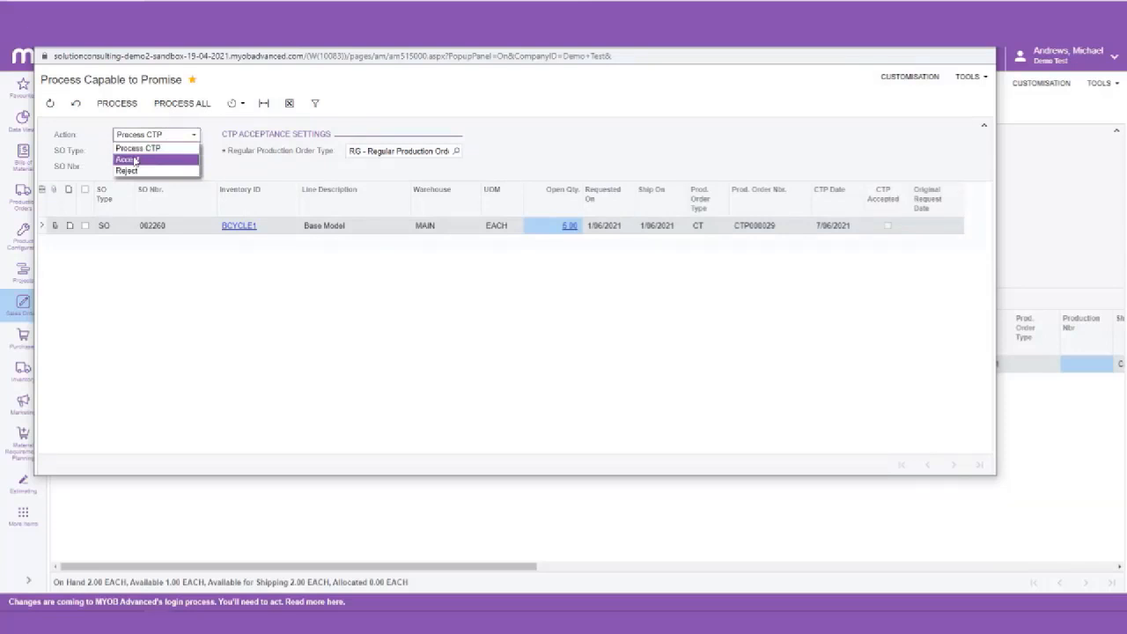
left_click(135, 160)
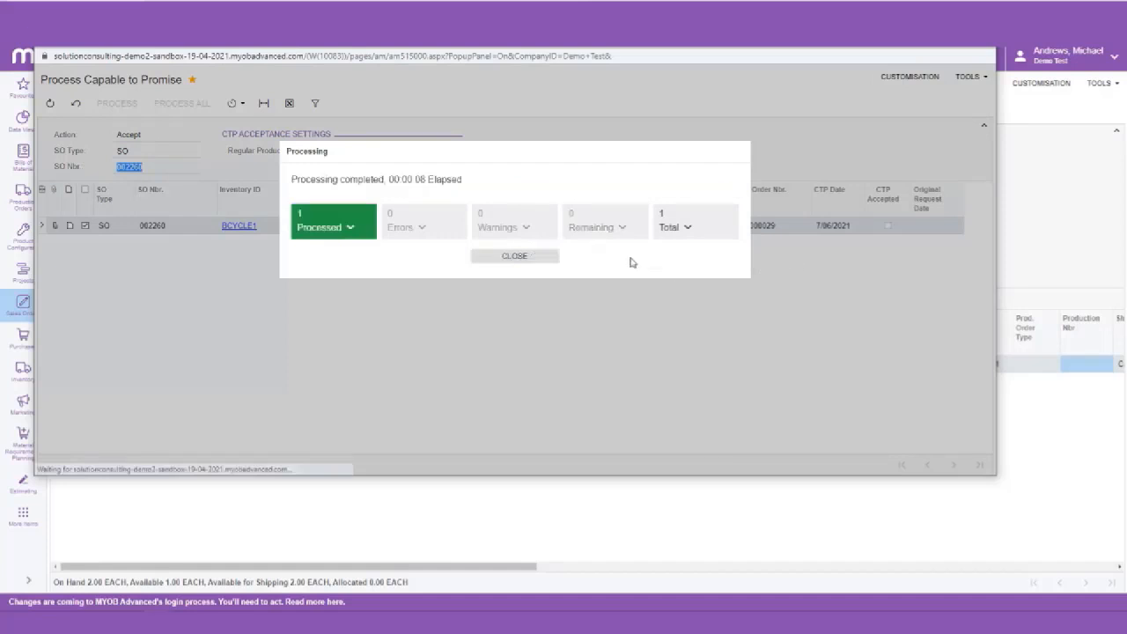
left_click(514, 257)
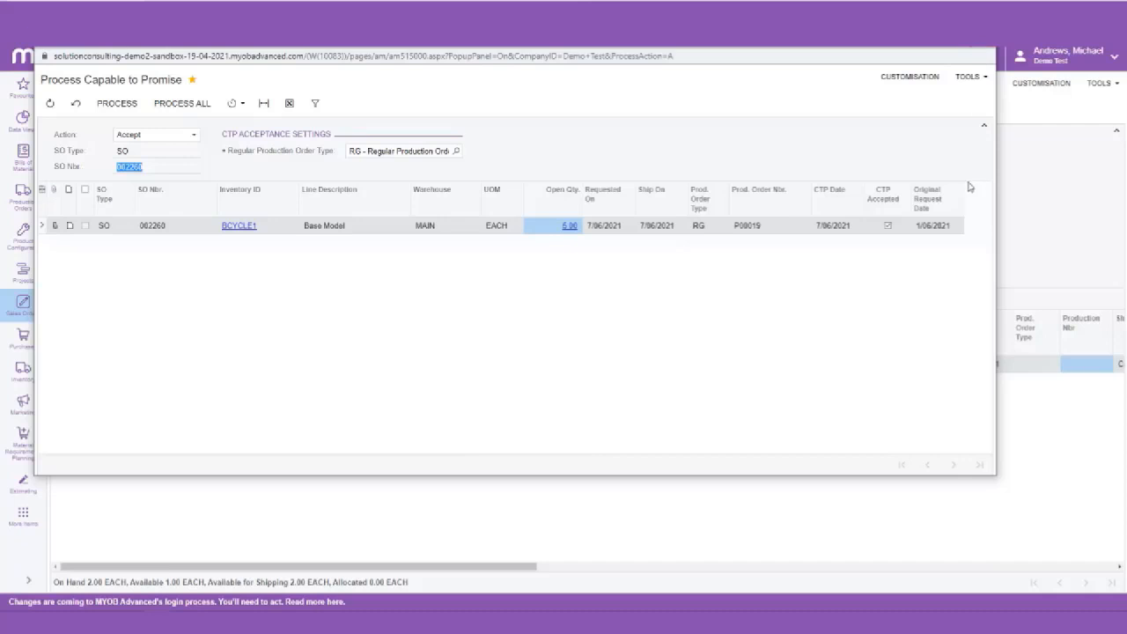
left_click(985, 53)
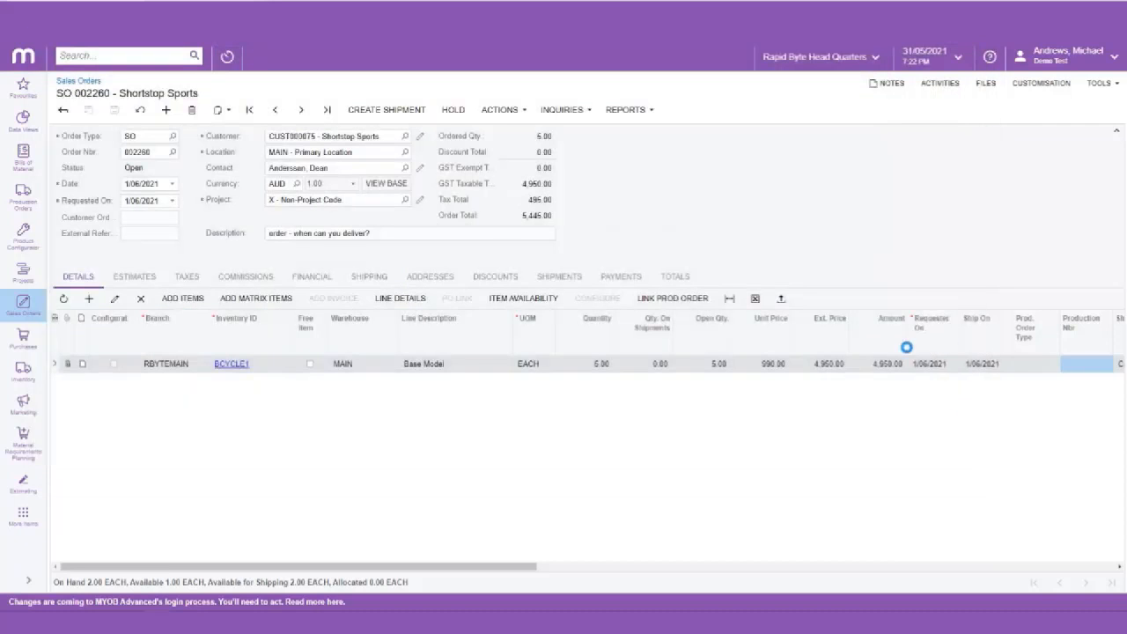
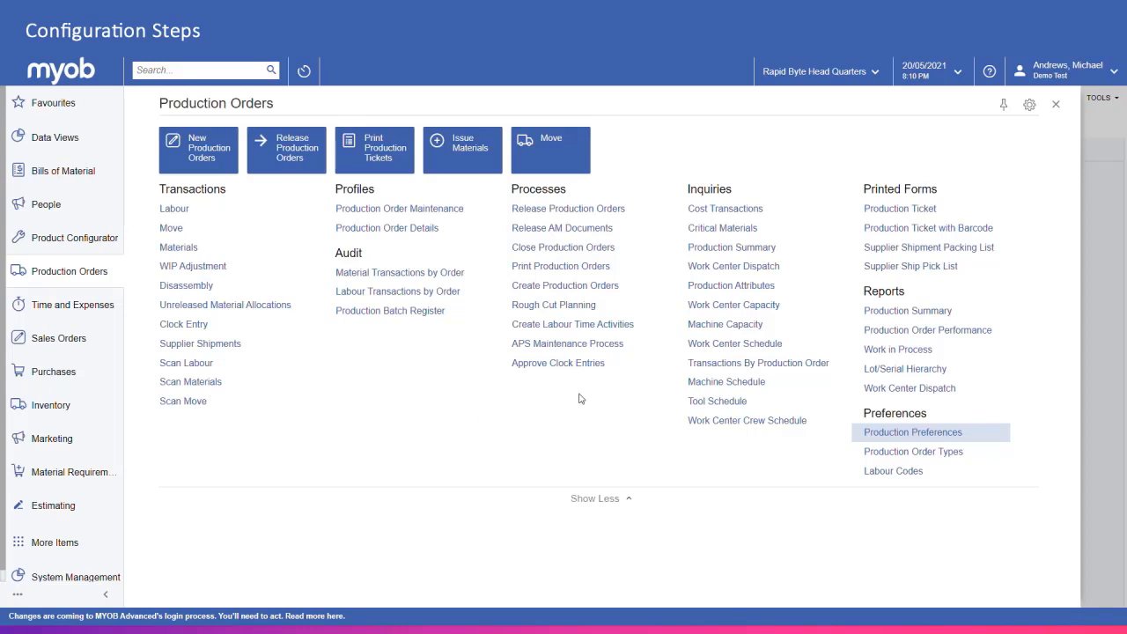
Enable Use Shift Crew Size in the Production Preferences, save, and go to the Bills of Material area.
left_click(876, 433)
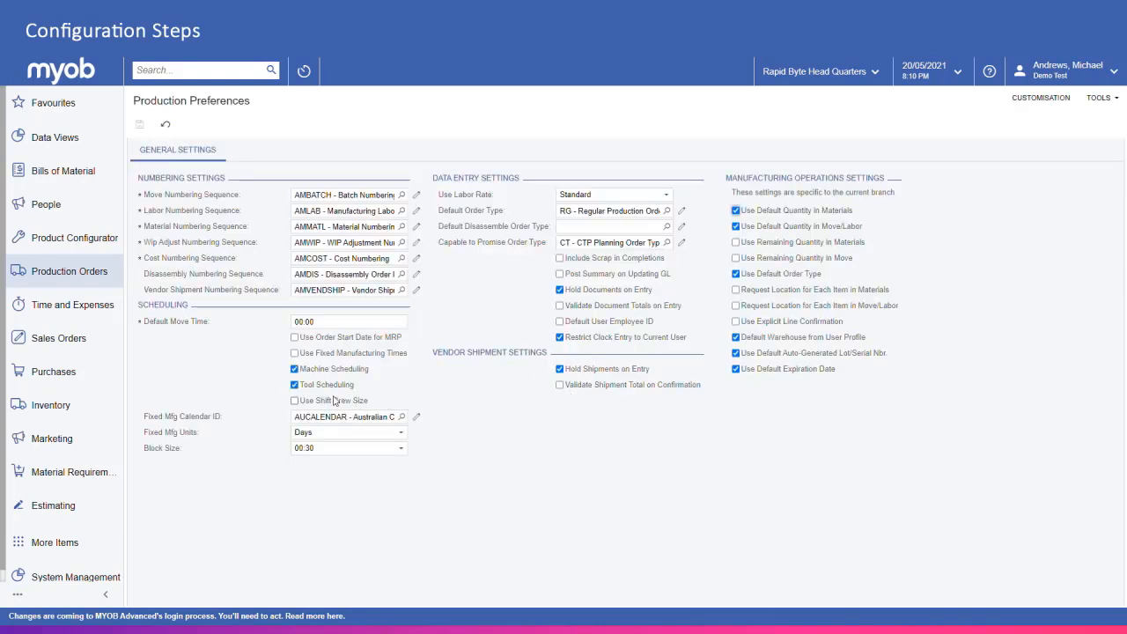
left_click(295, 400)
left_click(146, 129)
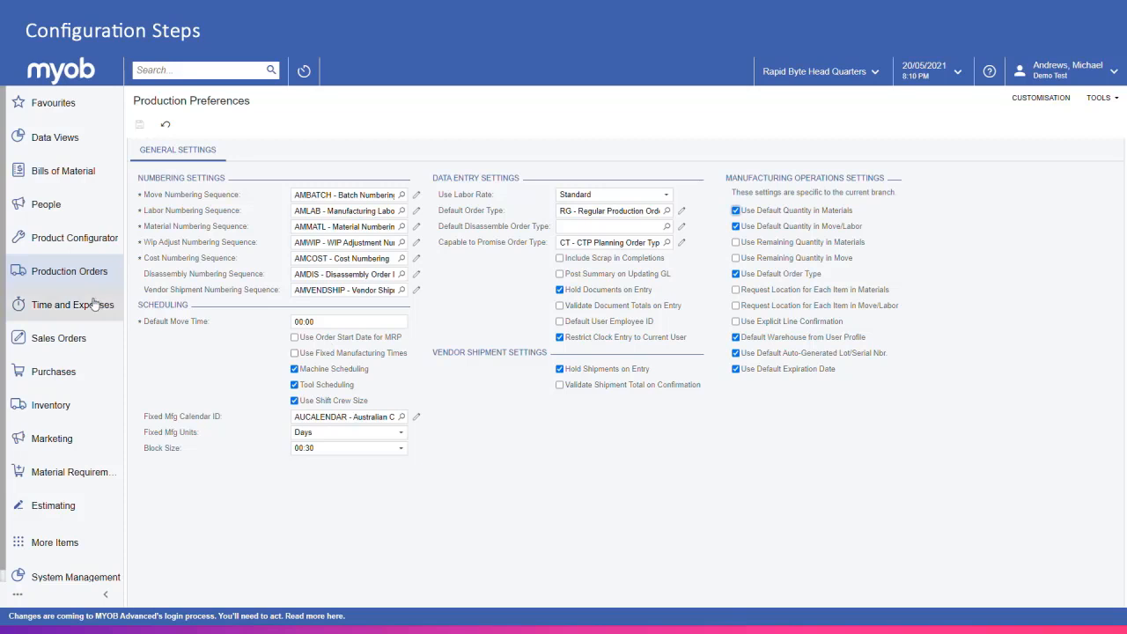
left_click(76, 171)
left_click(208, 228)
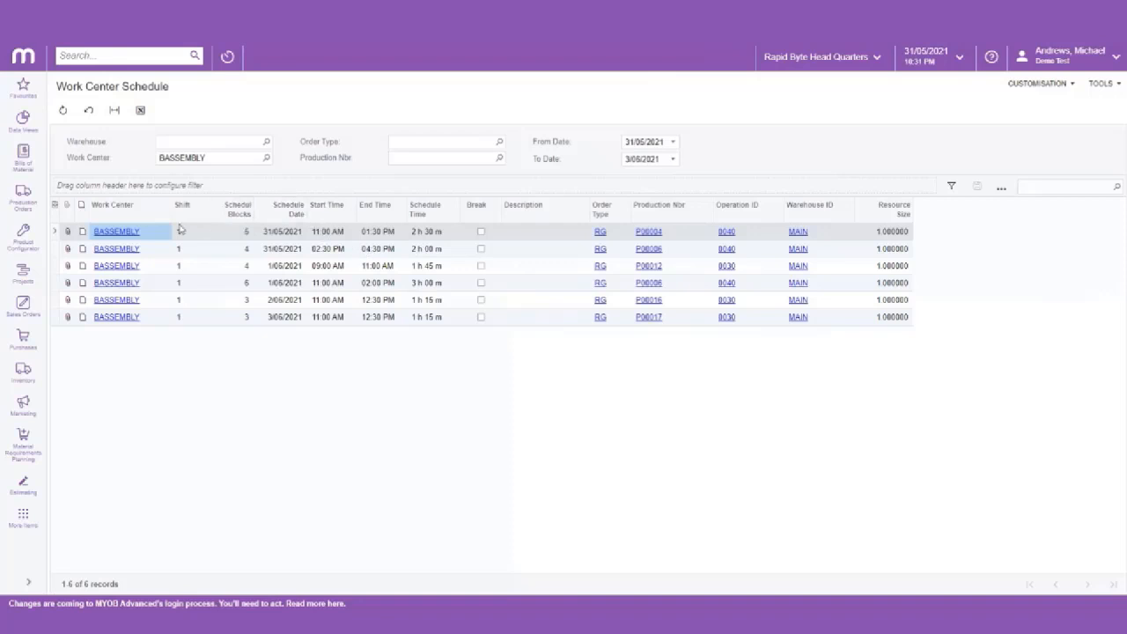
Set the BASSEMBLY work center's shift 1 to crew size 2 and efficiency 0.25, and save the work center.
left_click(125, 231)
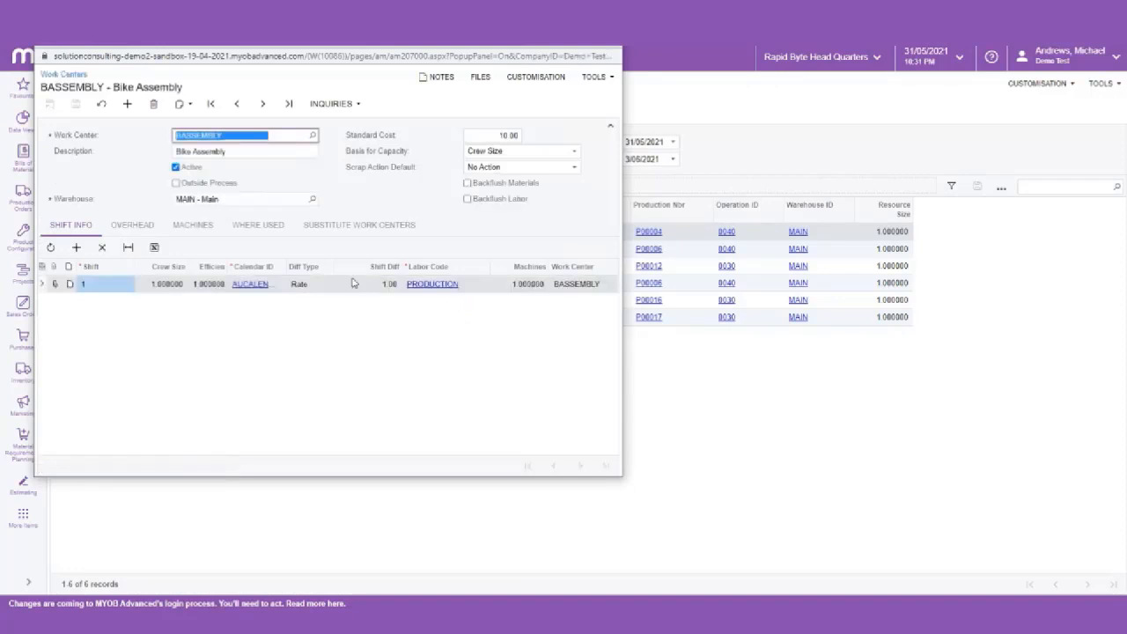
left_click(172, 285)
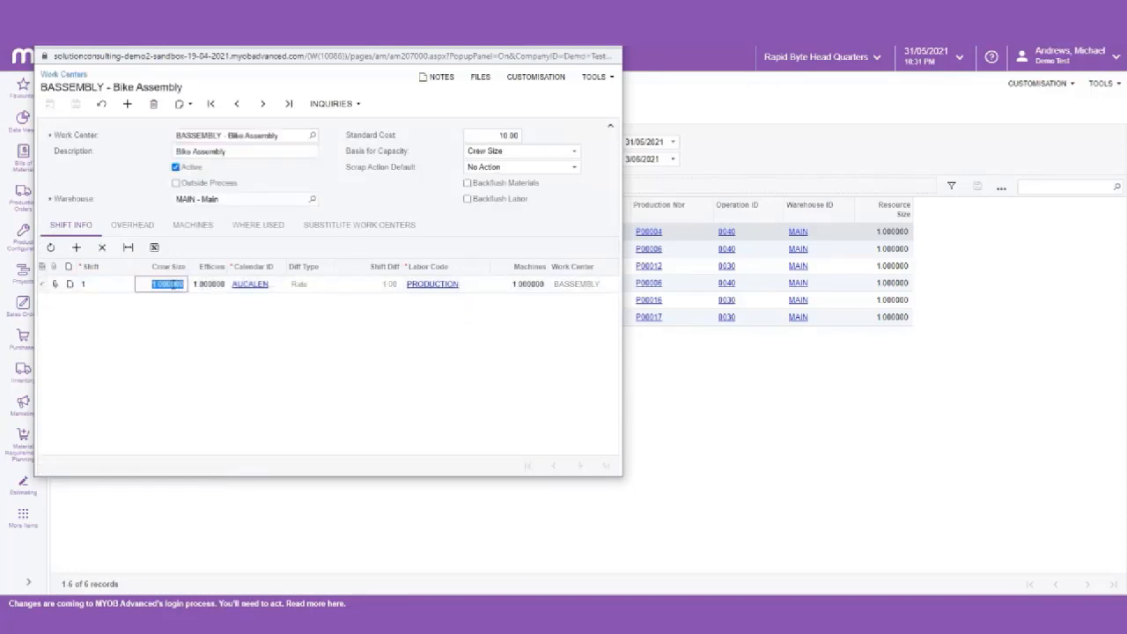
type("2")
key("Tab")
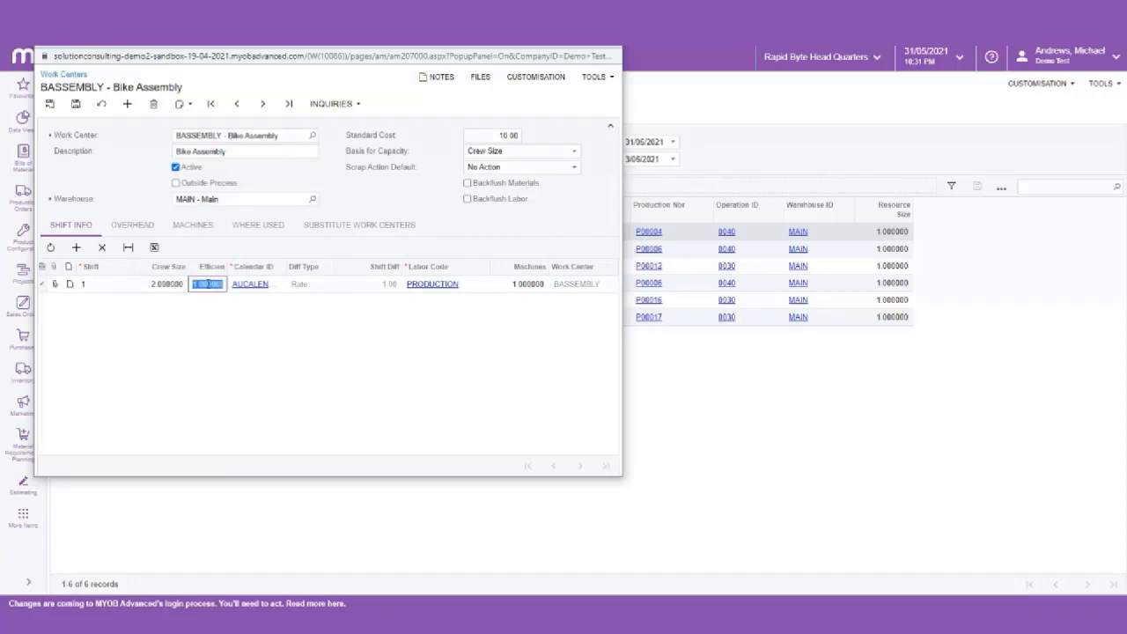
type("25")
key("Tab")
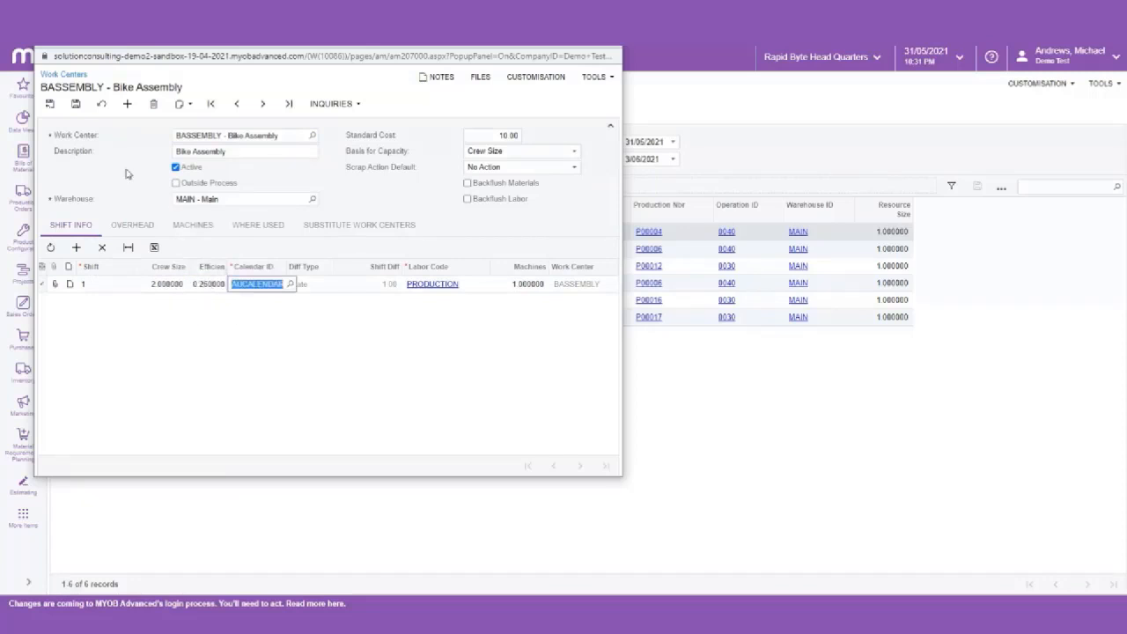
left_click(73, 104)
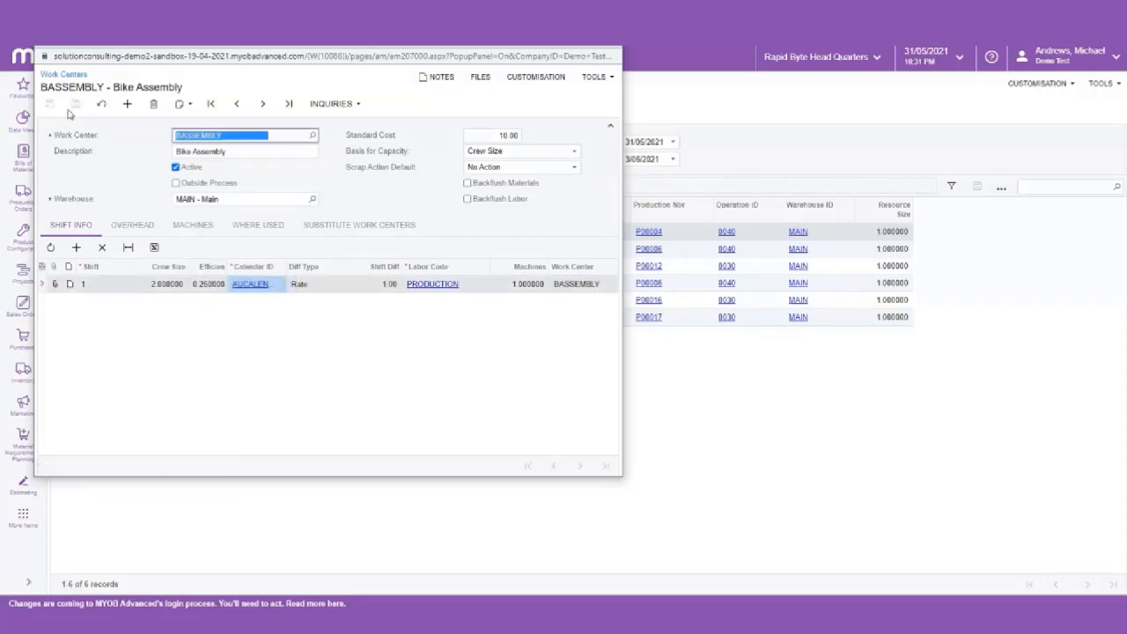
Schedule all listed production orders in Rough Cut Planning and refresh the BASSEMBLY Work Center Schedule.
left_click(608, 54)
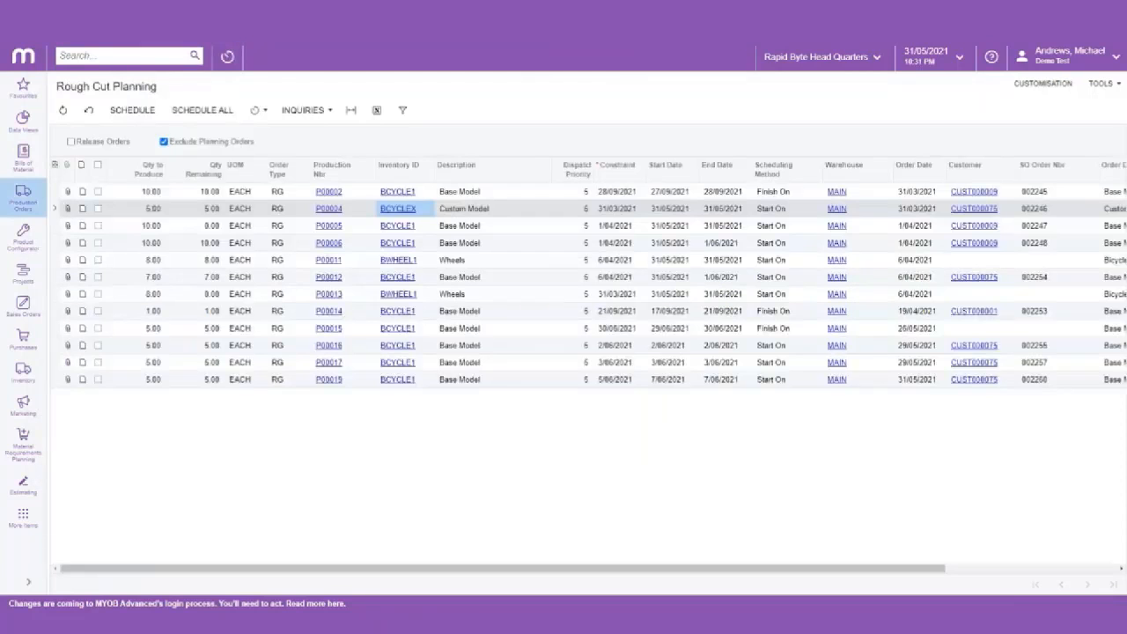
left_click(196, 112)
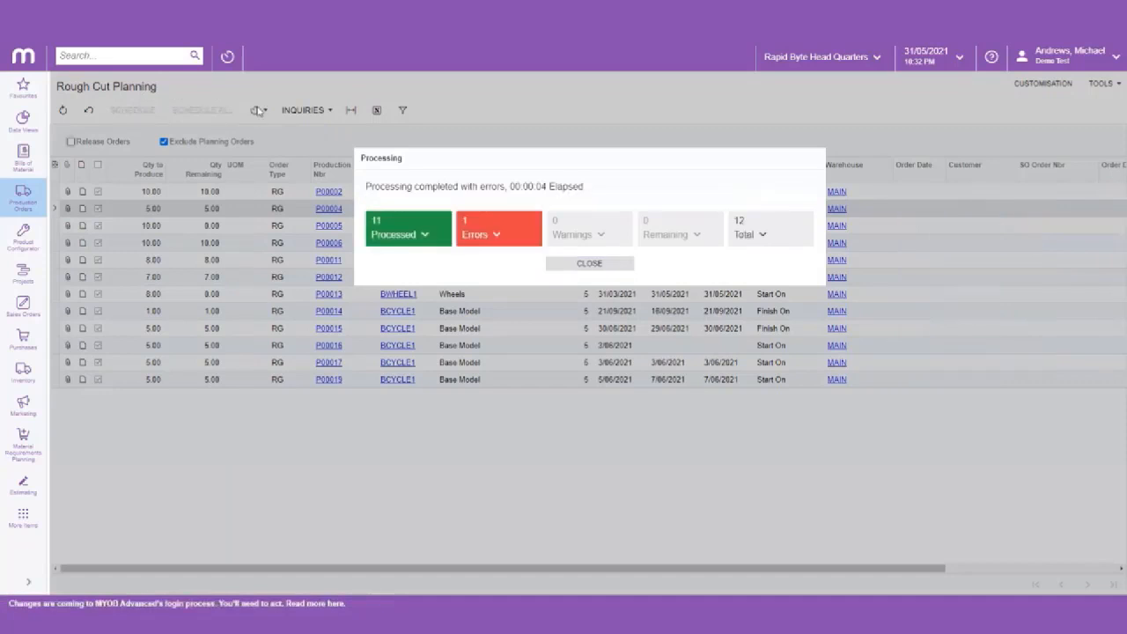
left_click(604, 266)
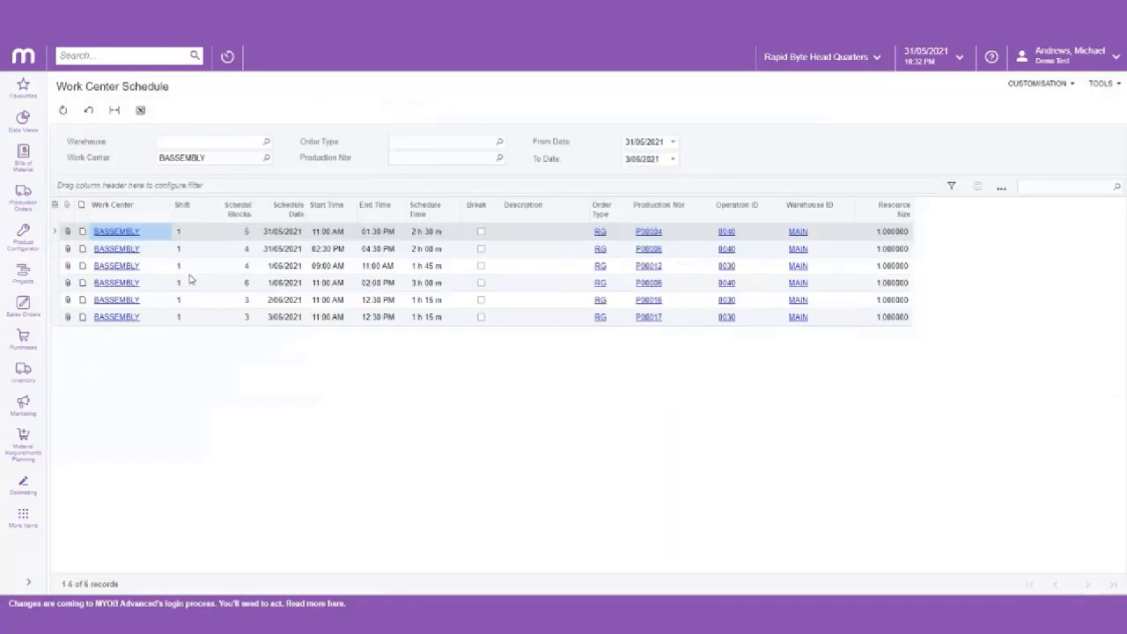
left_click(62, 111)
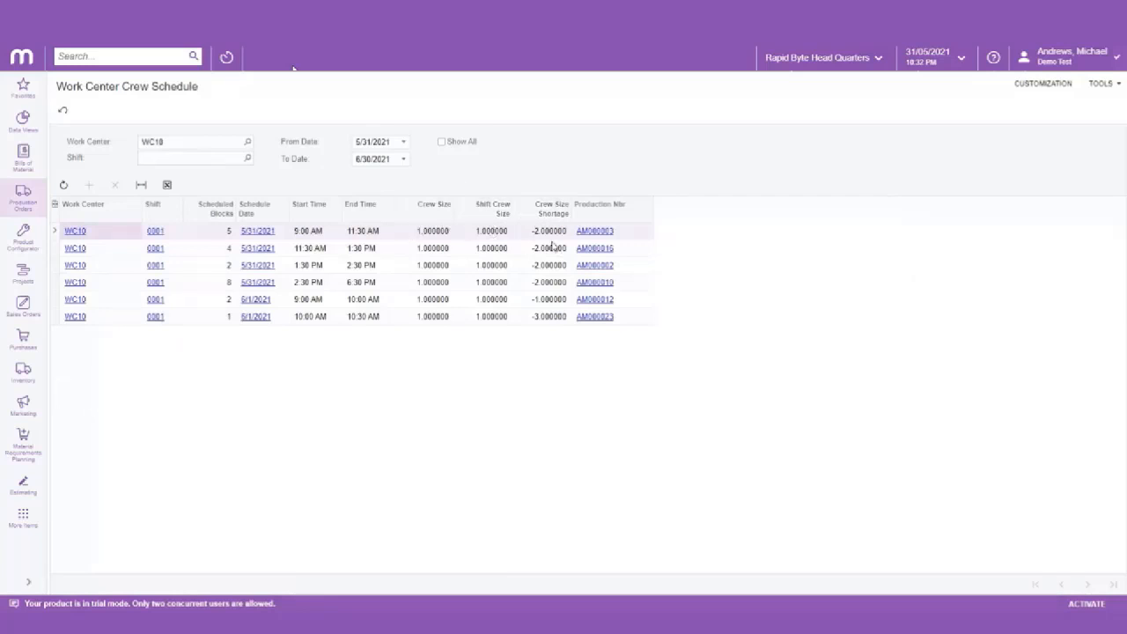
Open the shift definitions from the WC10 crew schedule and set the crew size of shift 0001 to 2.
left_click(155, 230)
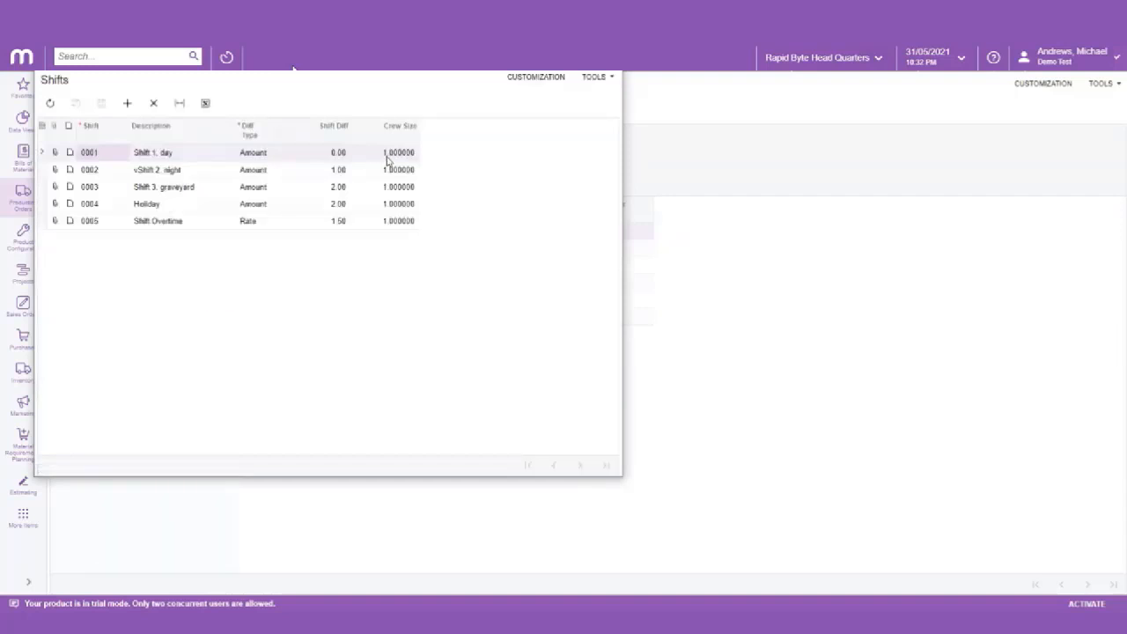
double_click(388, 159)
type("2")
key("Tab")
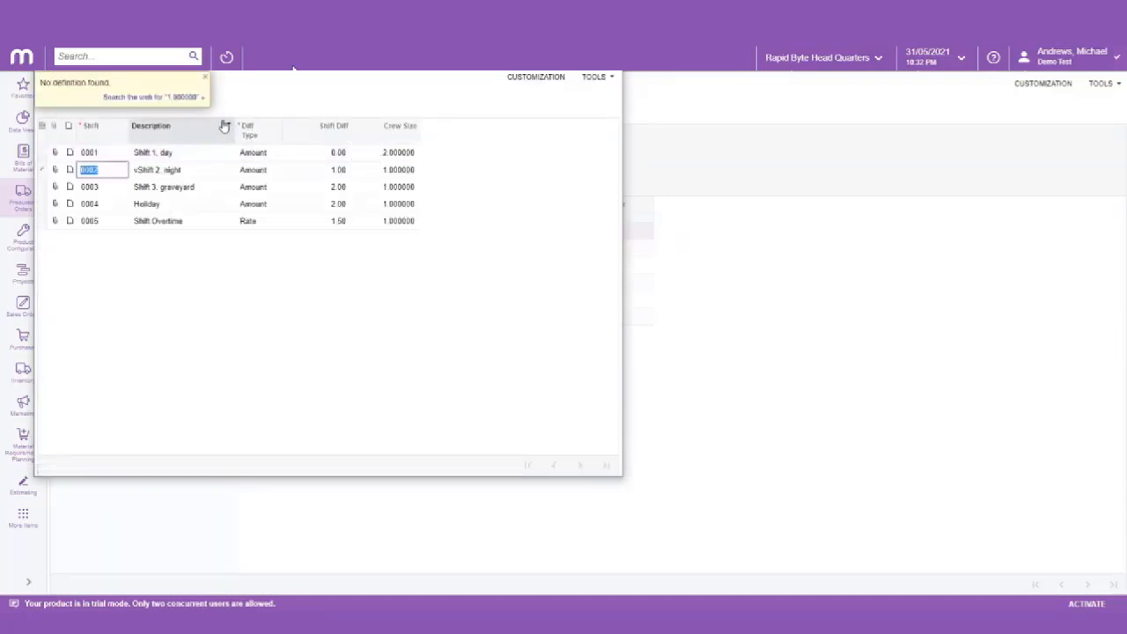
left_click(206, 76)
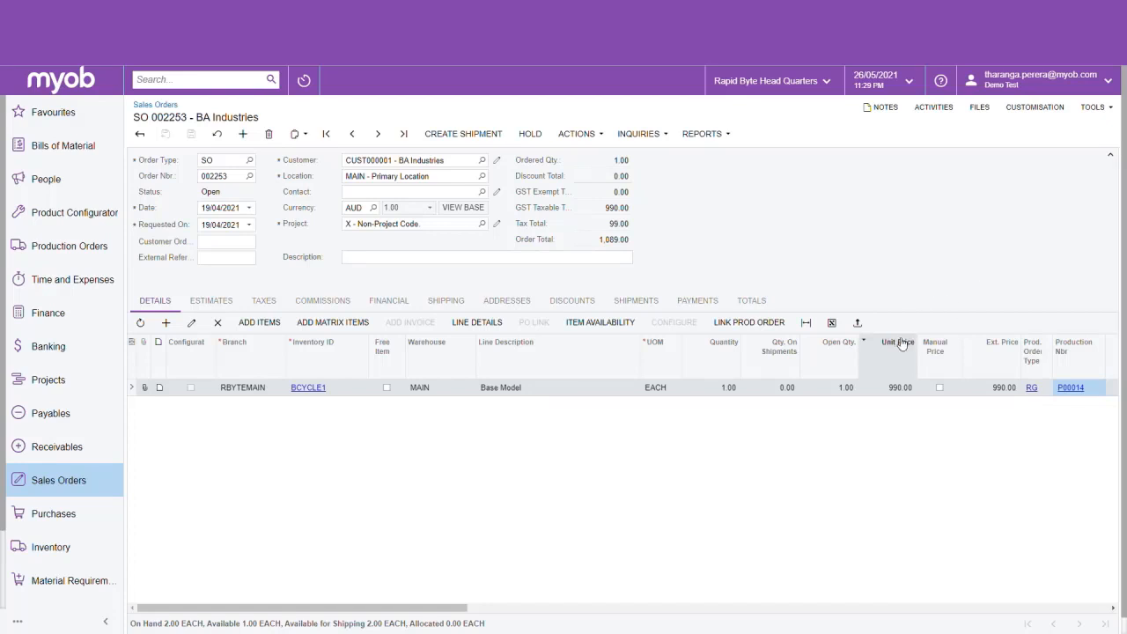
Go to the next sales order, link its BCYCLE1 line to the In Process production order, and save the link.
left_click(597, 138)
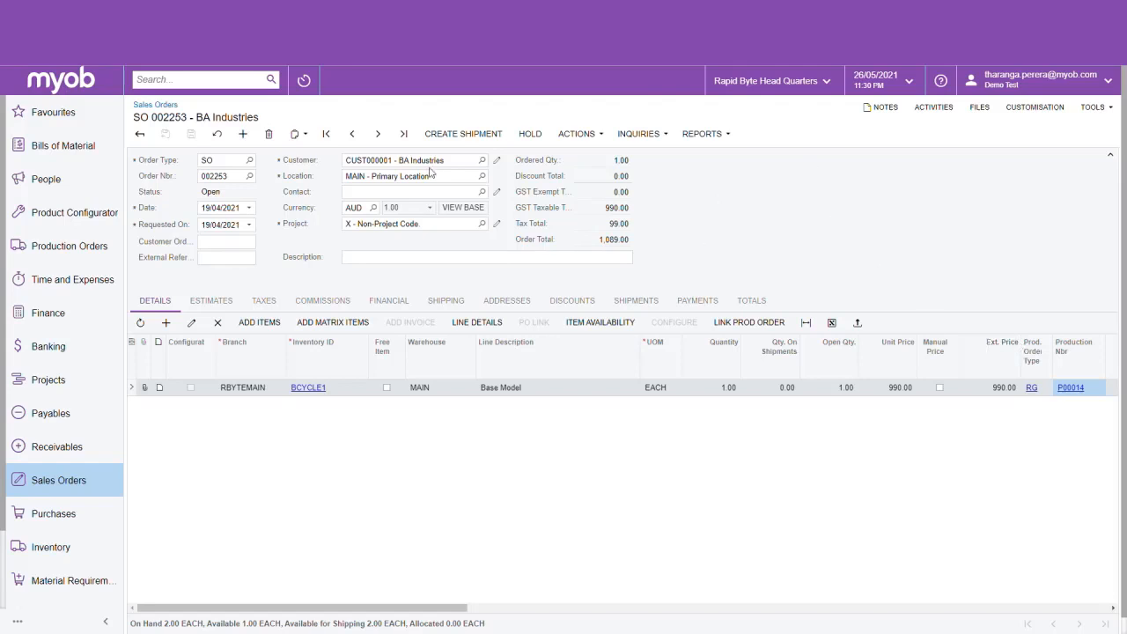
left_click(378, 134)
left_click(760, 328)
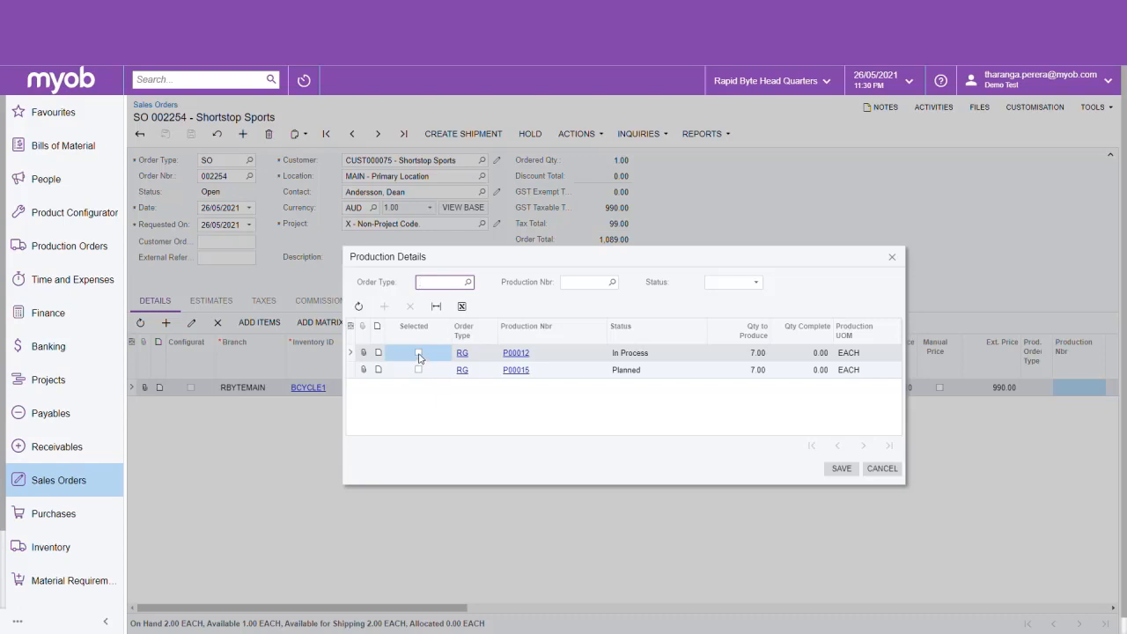
left_click(419, 354)
left_click(851, 470)
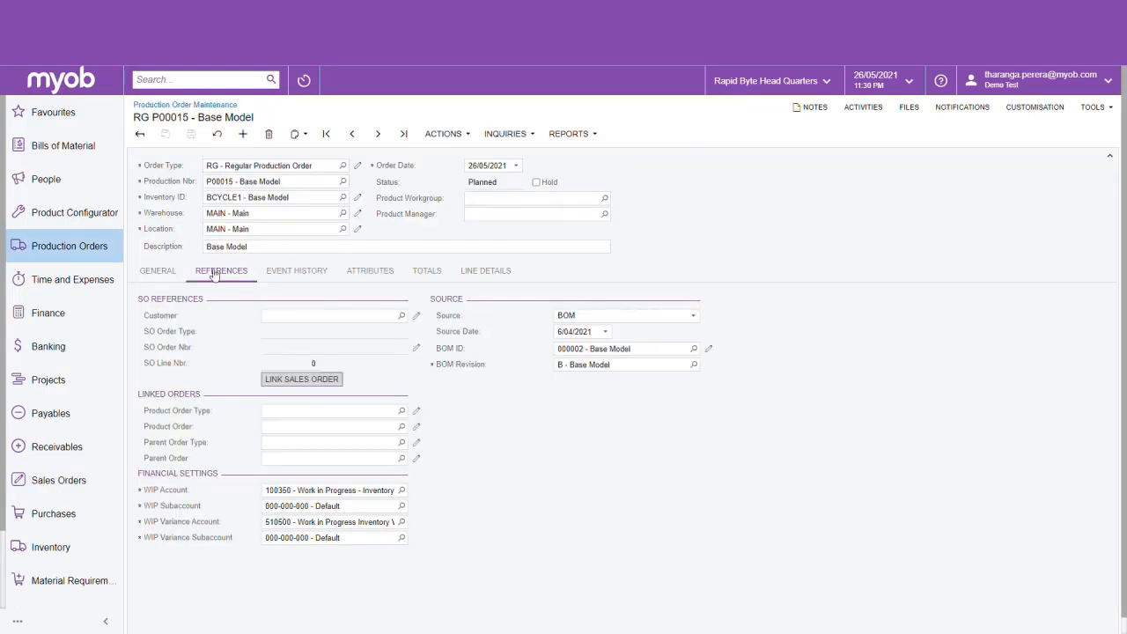
Link the planned BCYCLE1 production order to the first available sales order line, save, and remove that link again.
left_click(313, 378)
left_click(428, 342)
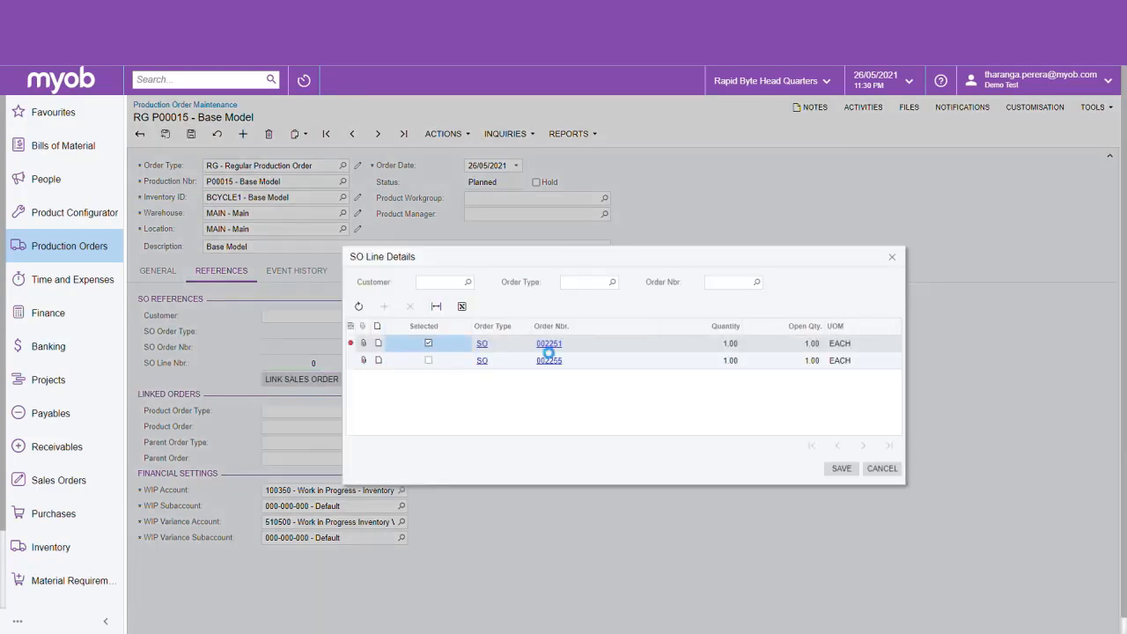
left_click(851, 474)
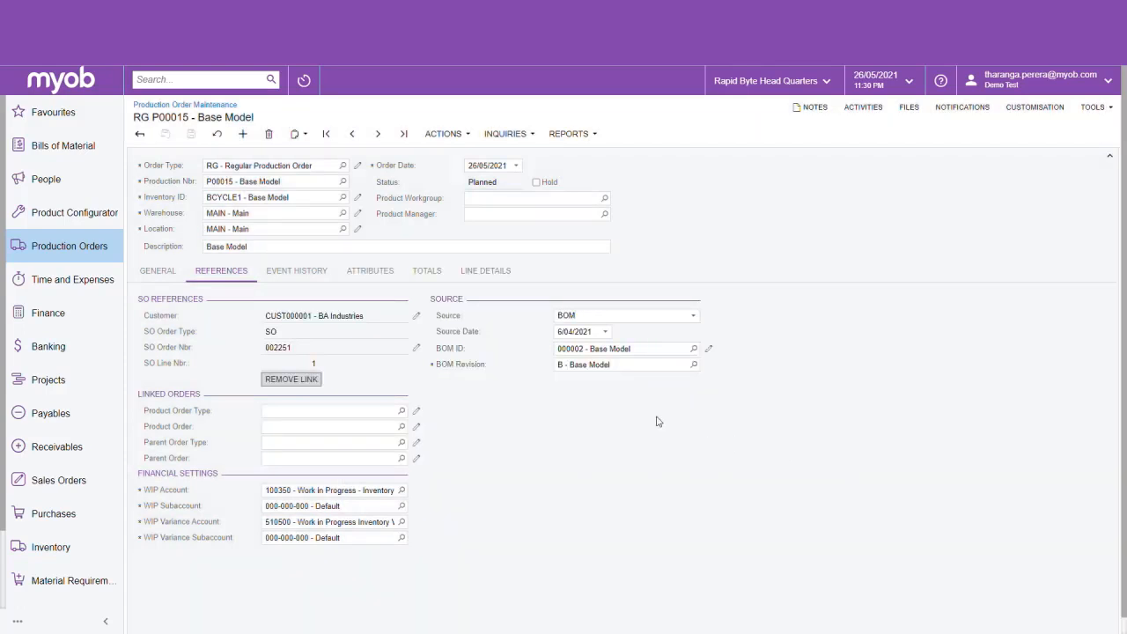
left_click(305, 380)
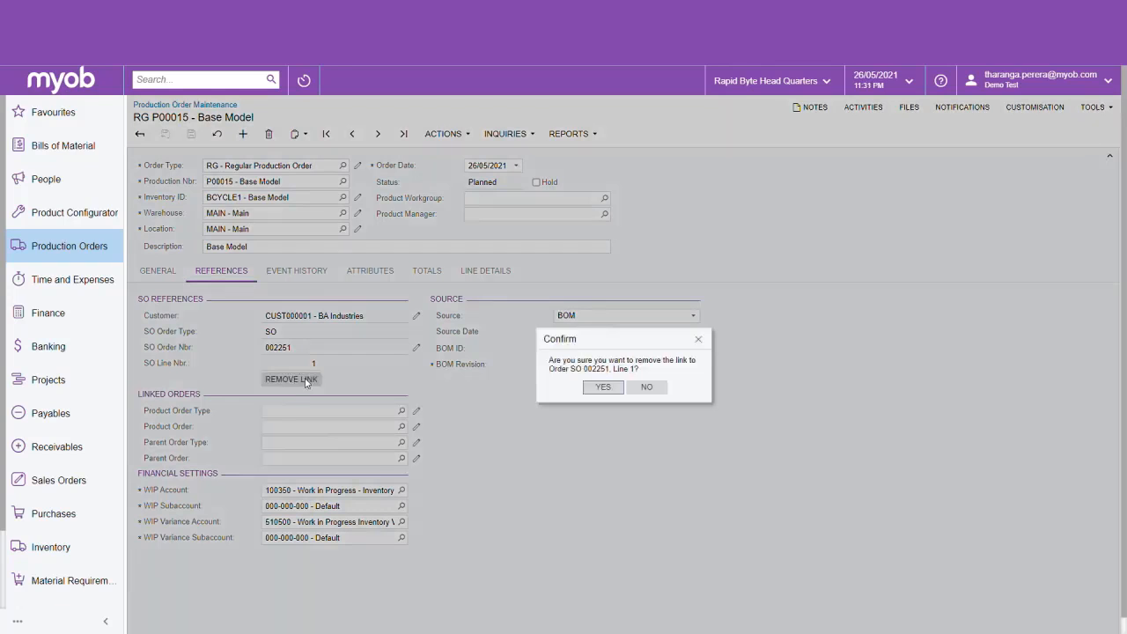
left_click(603, 387)
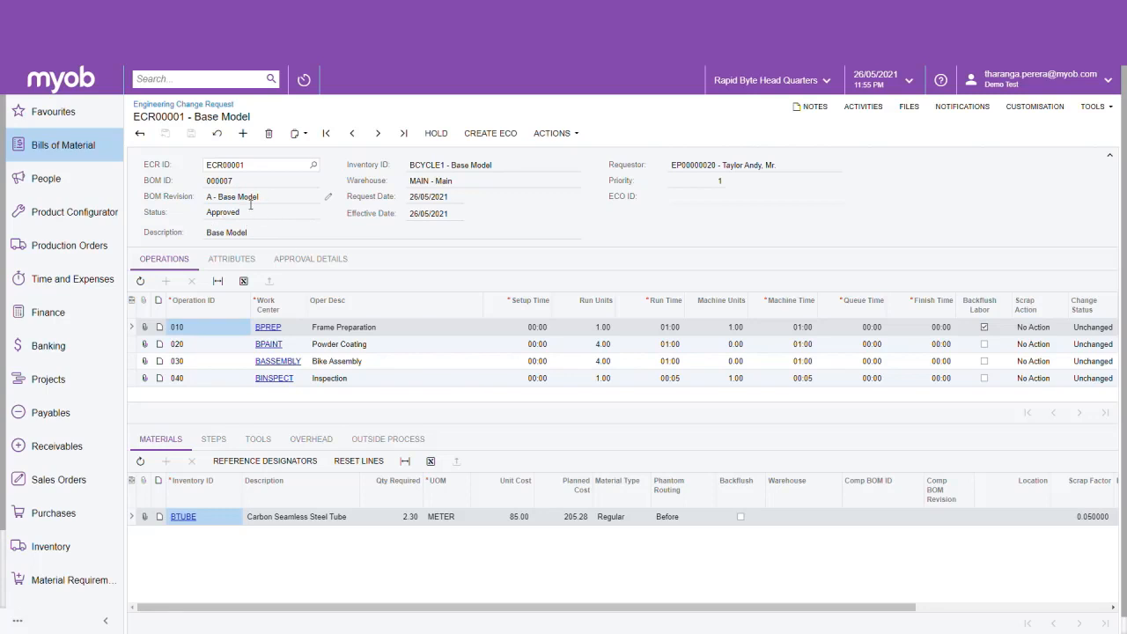
Put the approved Base Model engineering change request on hold and view its available actions, including Compare BOM.
left_click(439, 135)
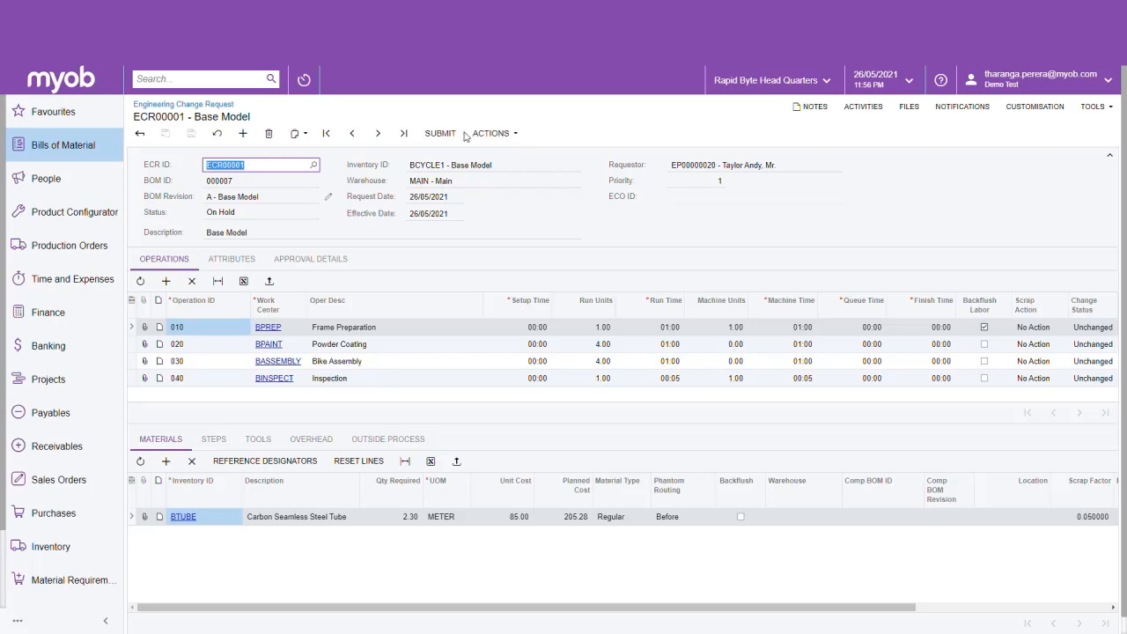
left_click(509, 137)
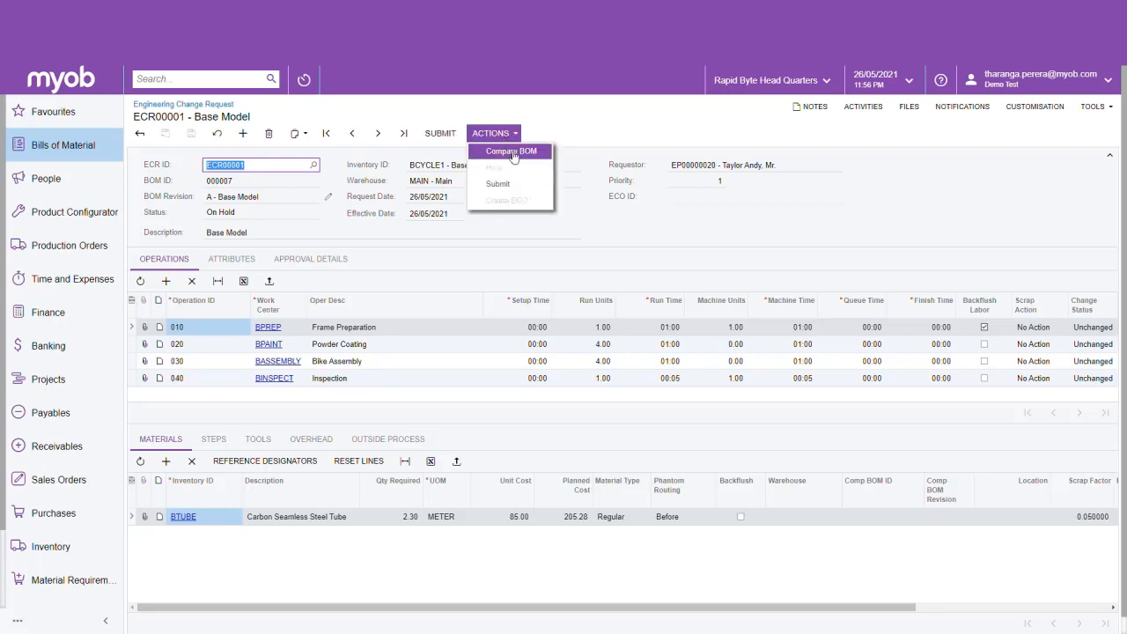
left_click(514, 229)
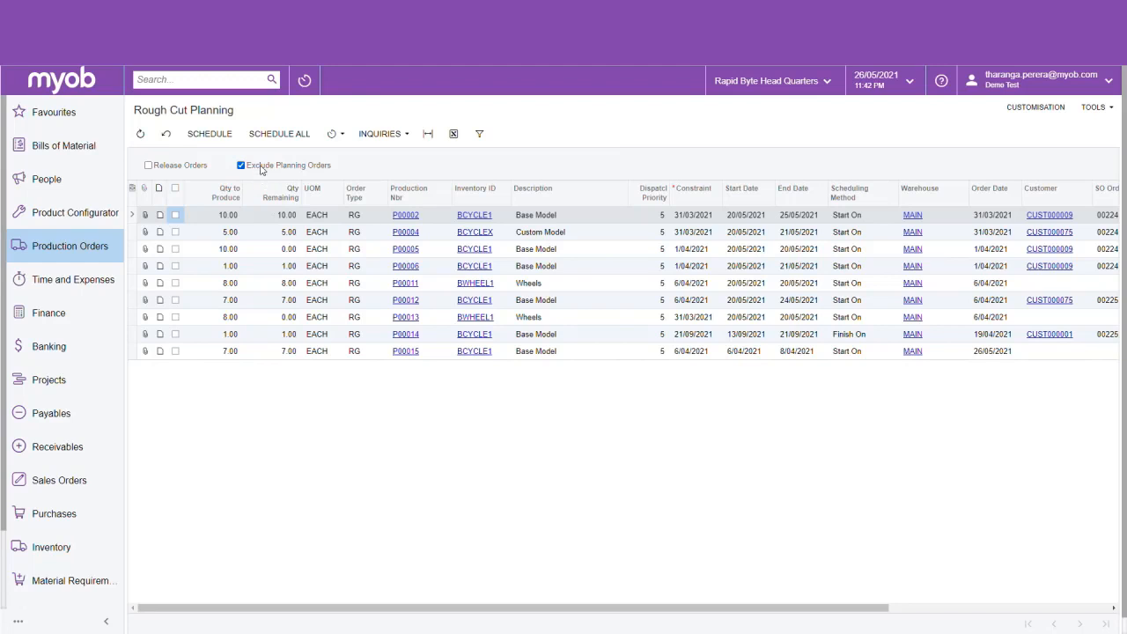
Compare the Rough Cut Planning list with planning orders included and excluded, leaving Exclude Planning Orders enabled.
left_click(261, 169)
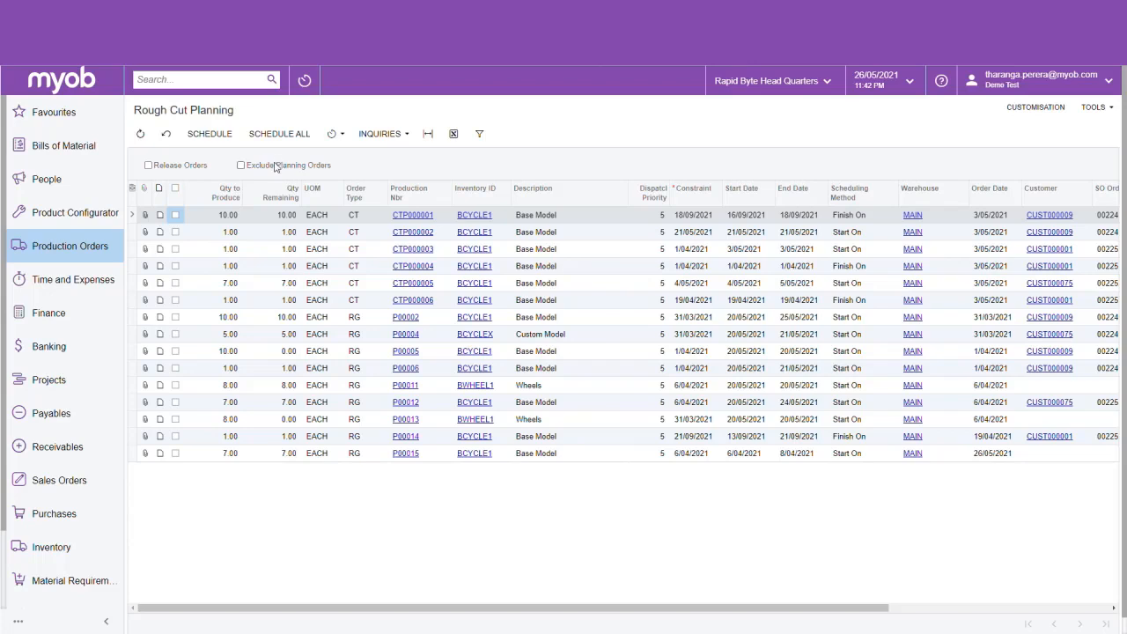
left_click(278, 169)
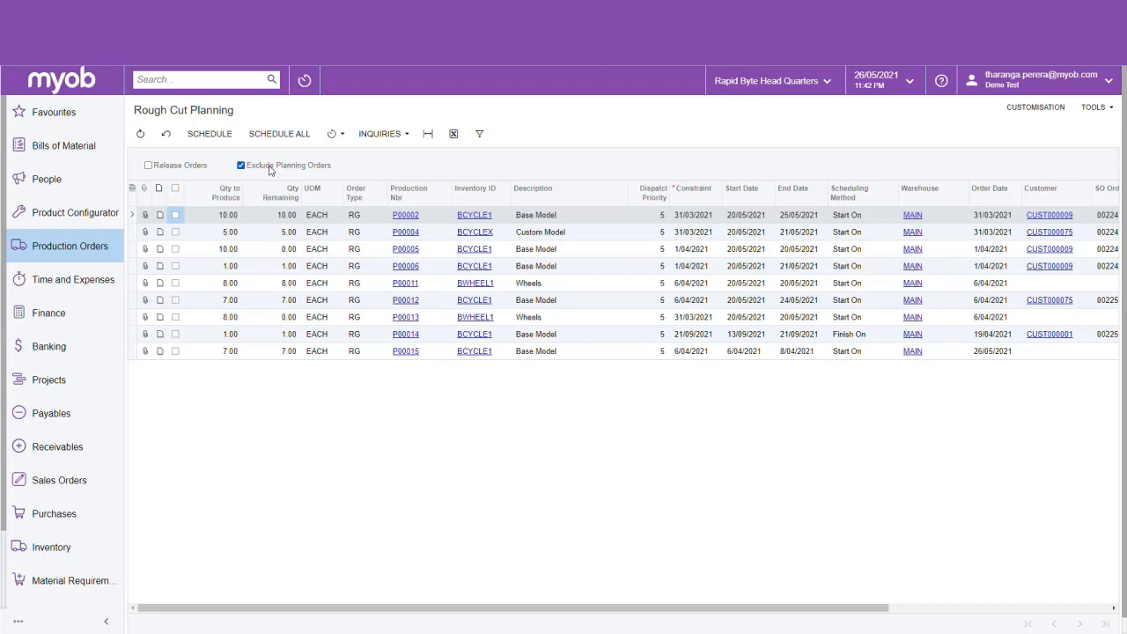
left_click(271, 167)
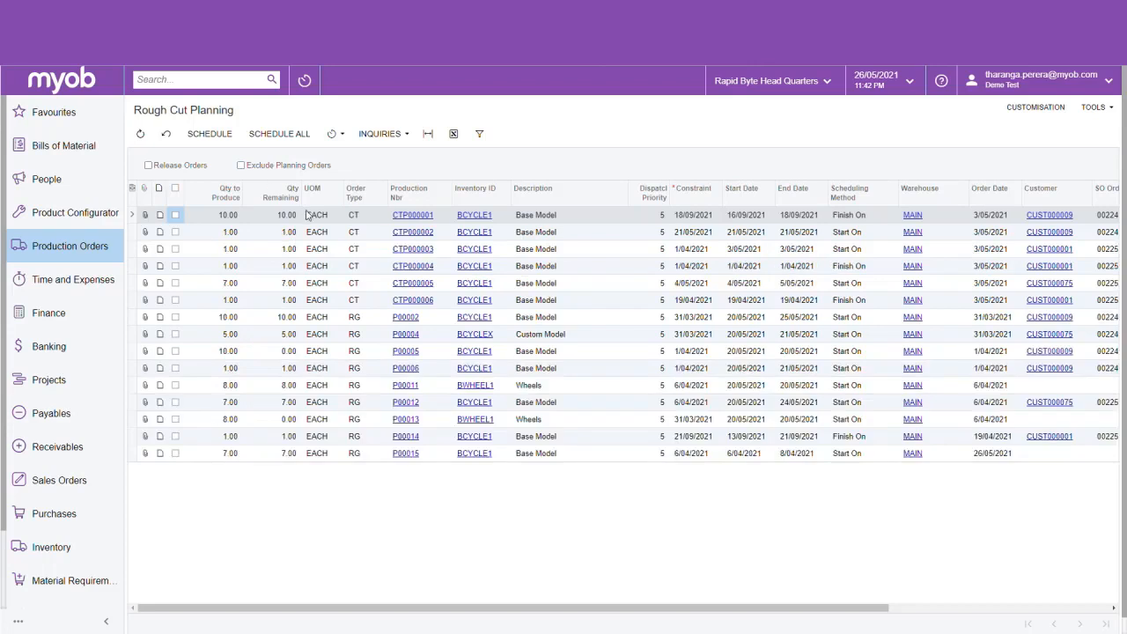
left_click(289, 167)
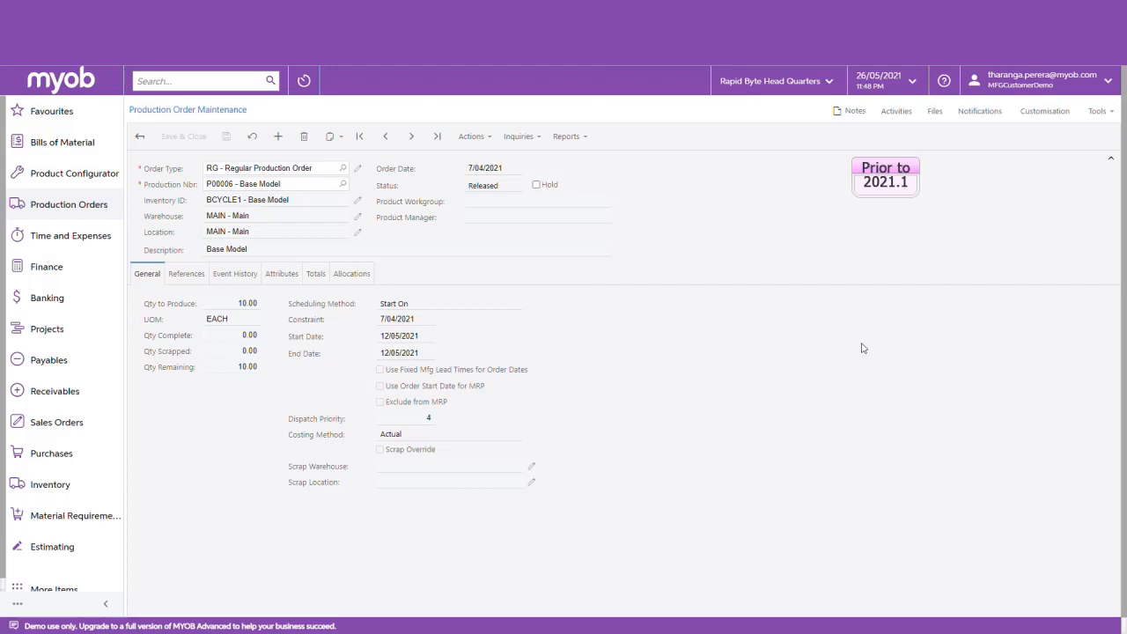
View the allocations of the production order in the prior version and the line details of the one in the new version.
left_click(352, 277)
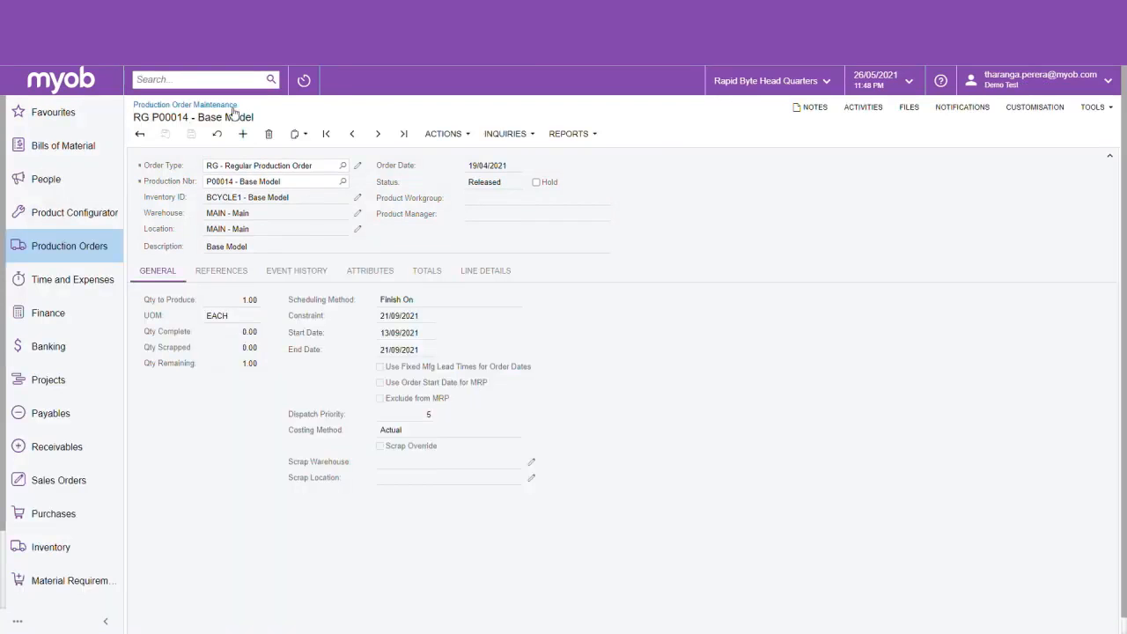
left_click(464, 272)
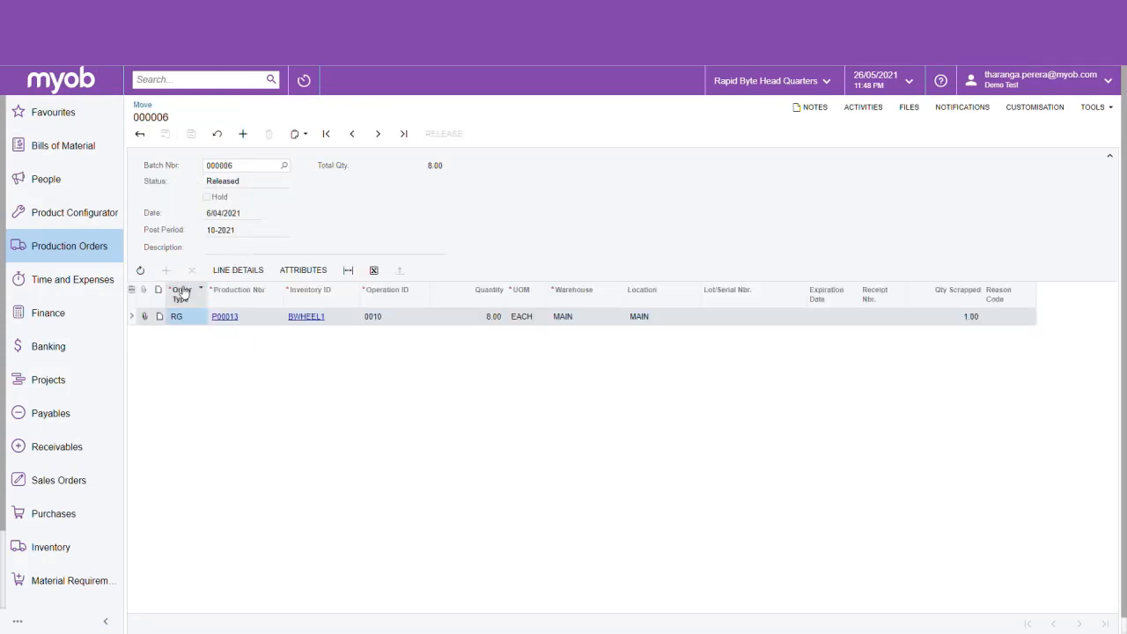
View the line details of the BWHEEL1 line in the released move transaction and close them.
left_click(238, 273)
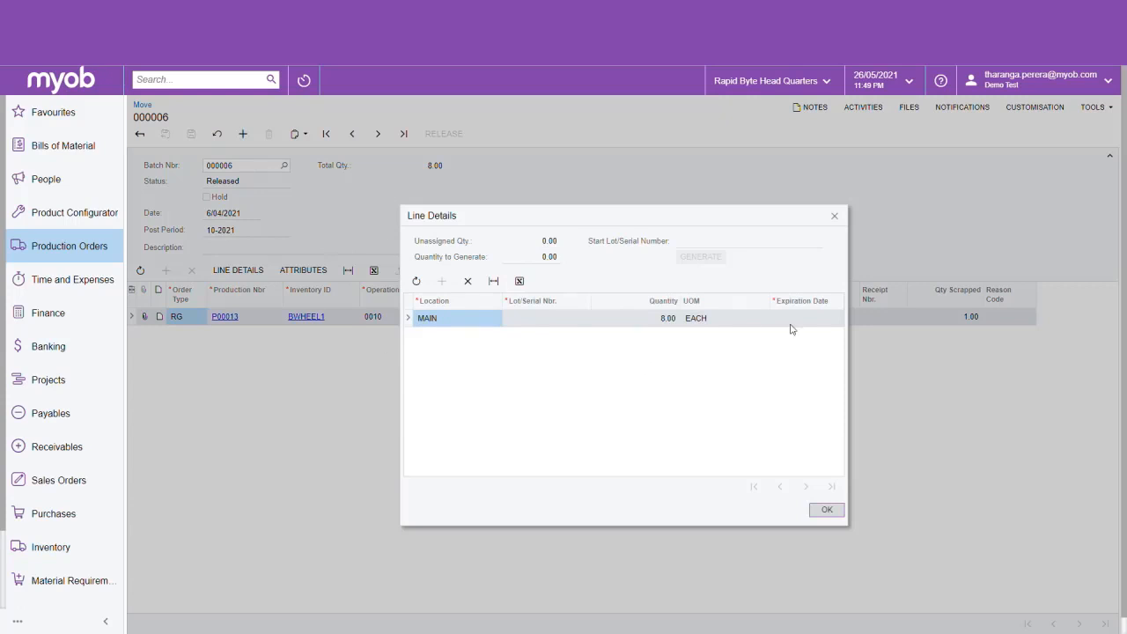
left_click(834, 216)
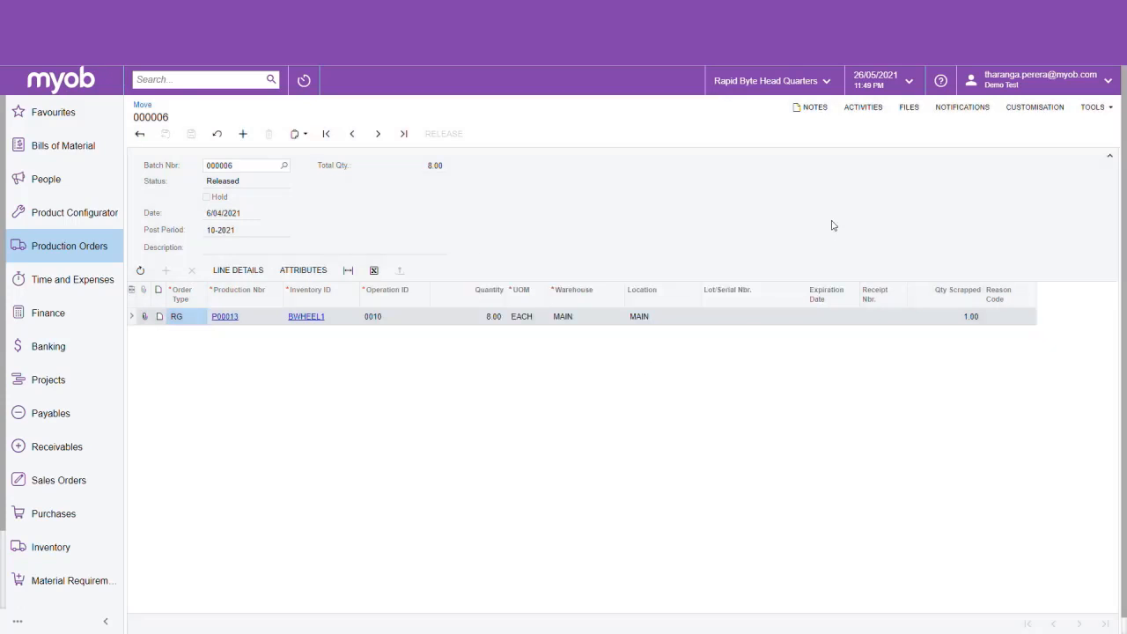